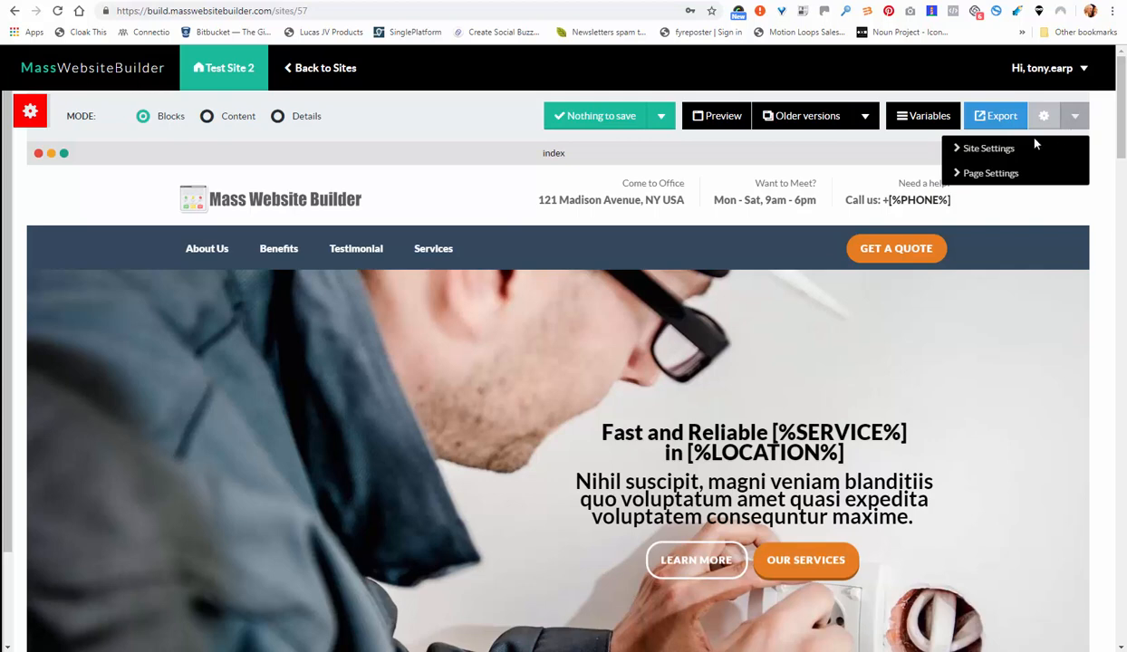
- Open the site settings, save them with the site name Test Site 2, and close the dialog
left_click(997, 150)
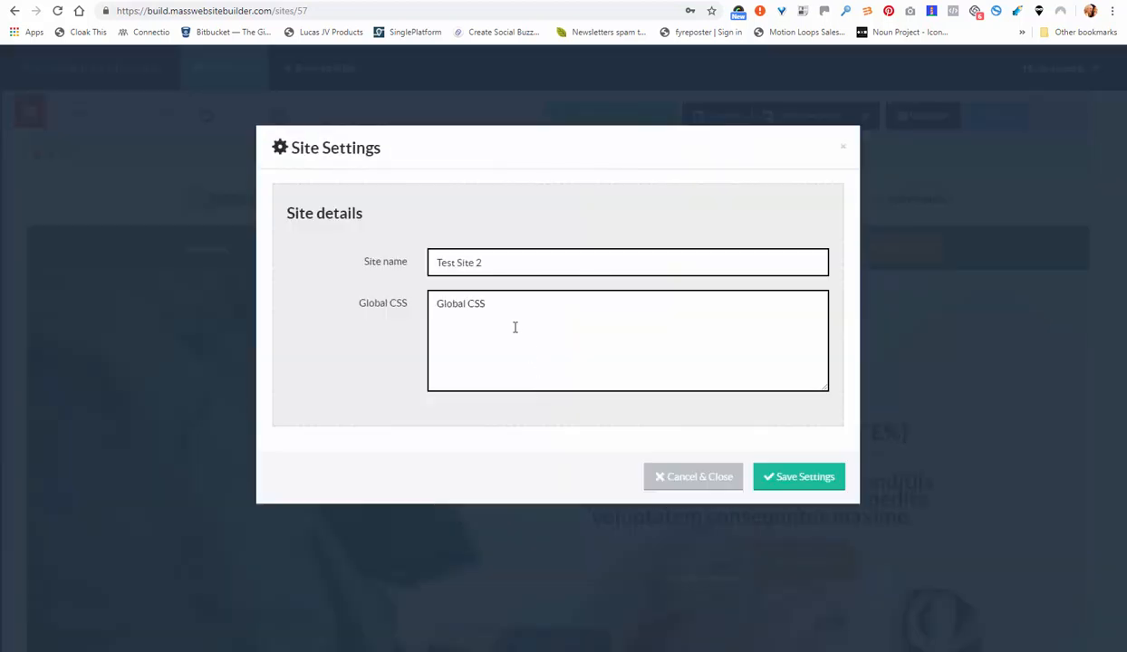
left_click_drag(490, 262, 424, 262)
left_click(497, 264)
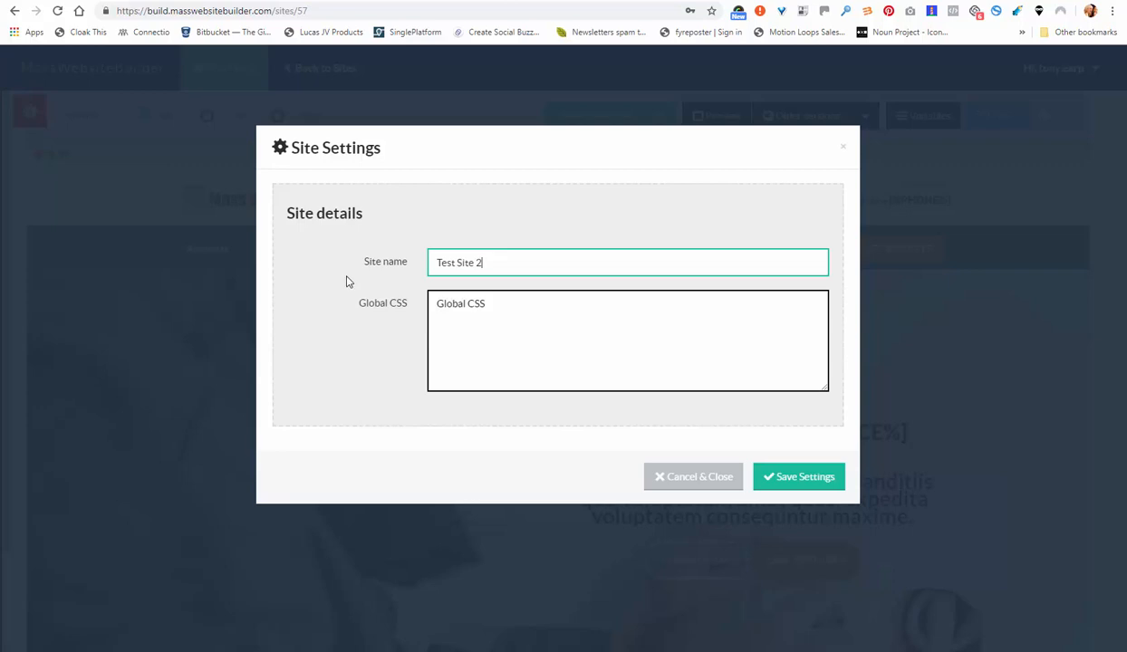
left_click(800, 476)
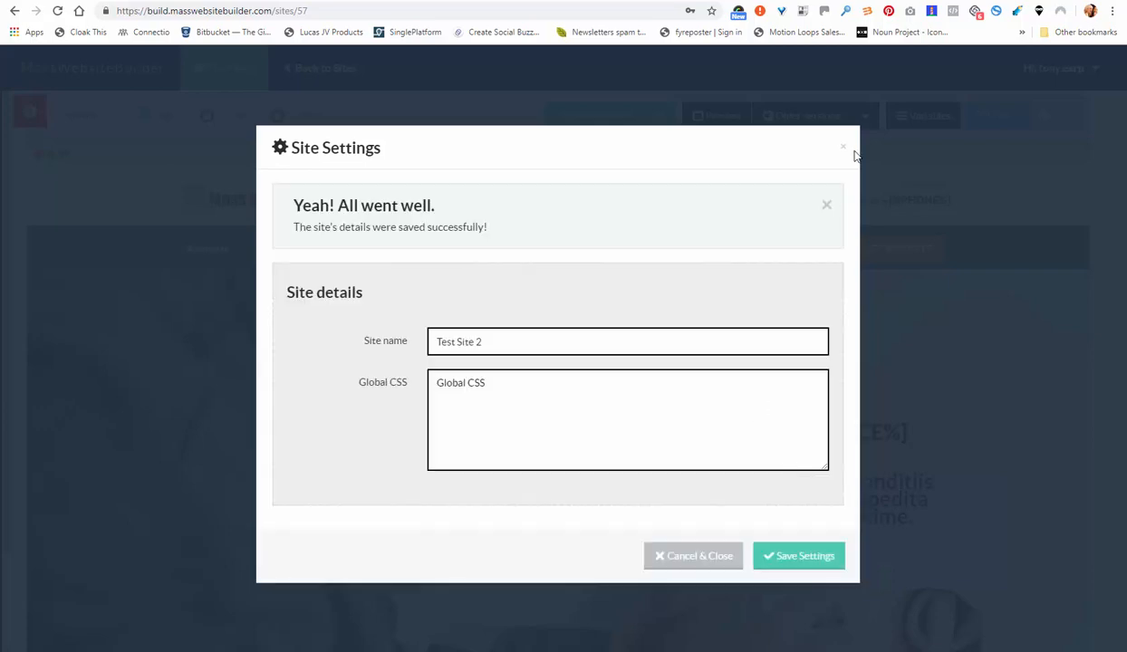
left_click(841, 150)
- Open the page settings for index.html and examine the metadata, header includes, page CSS and Local Business Schema fields
left_click(1074, 116)
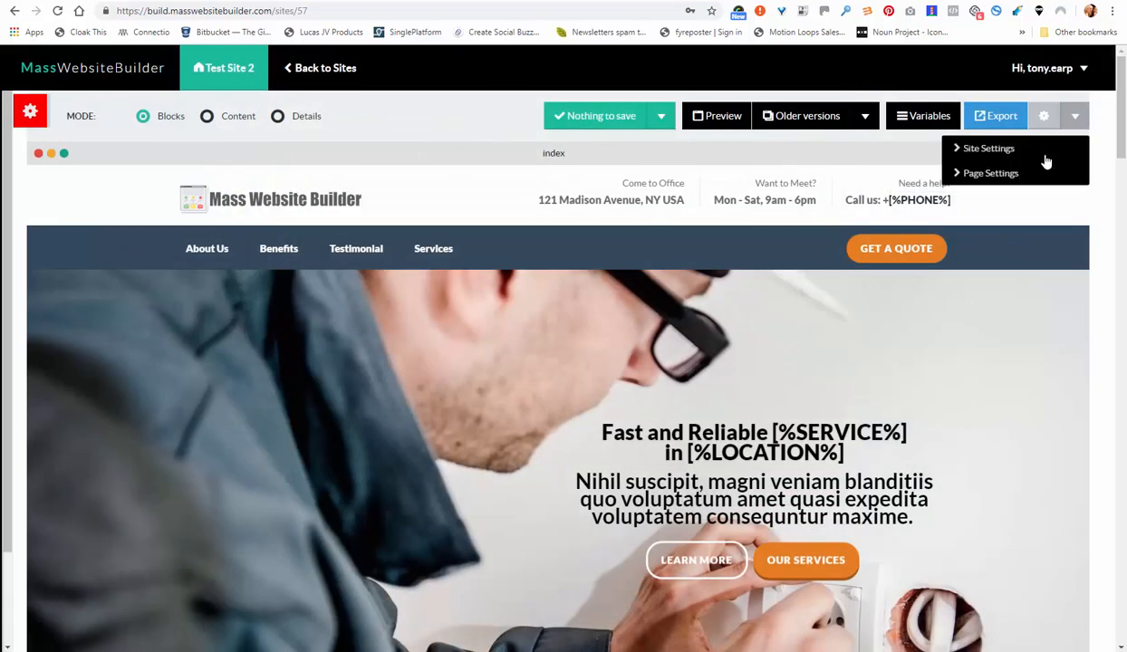
left_click(1001, 174)
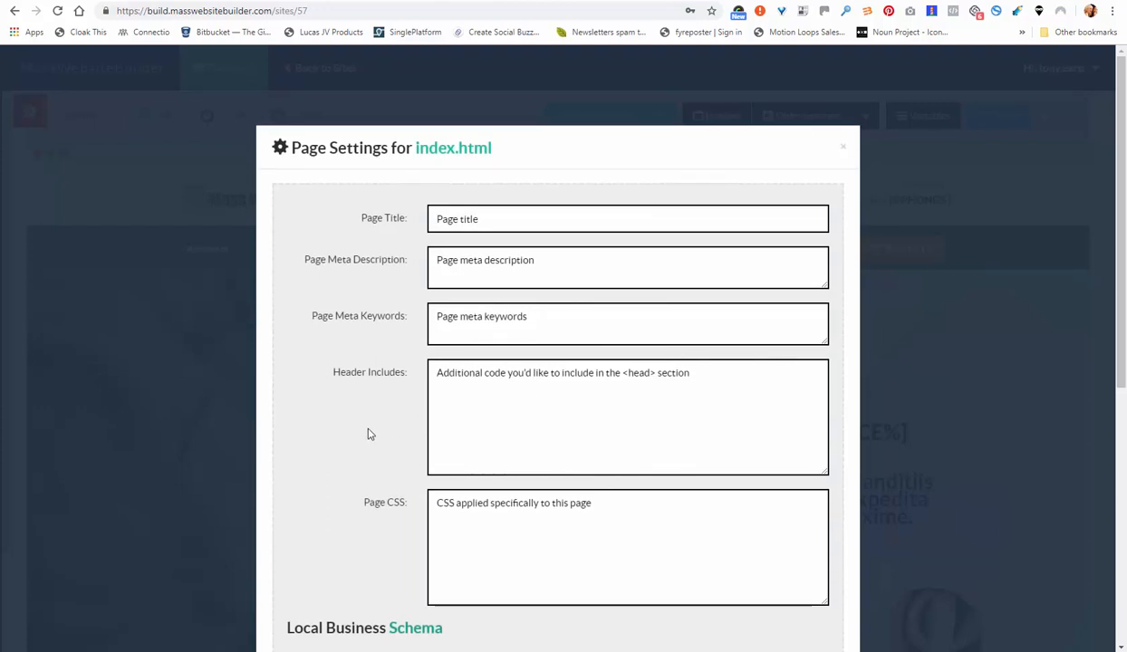
scroll(368, 434, "down", 1)
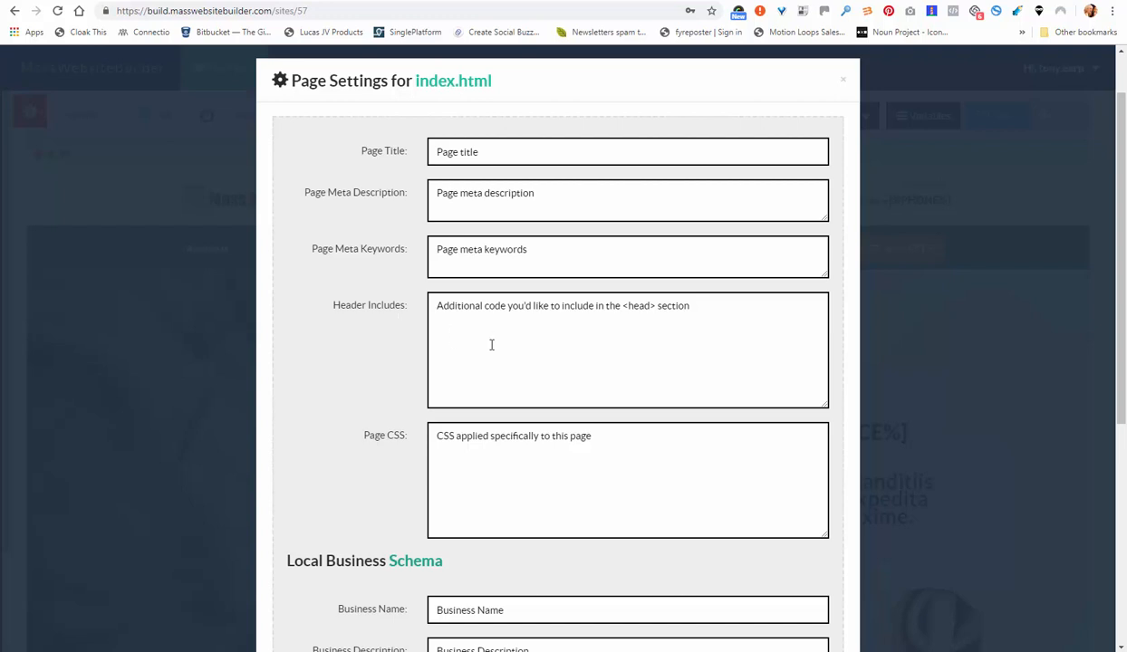
scroll(492, 344, "down", 2)
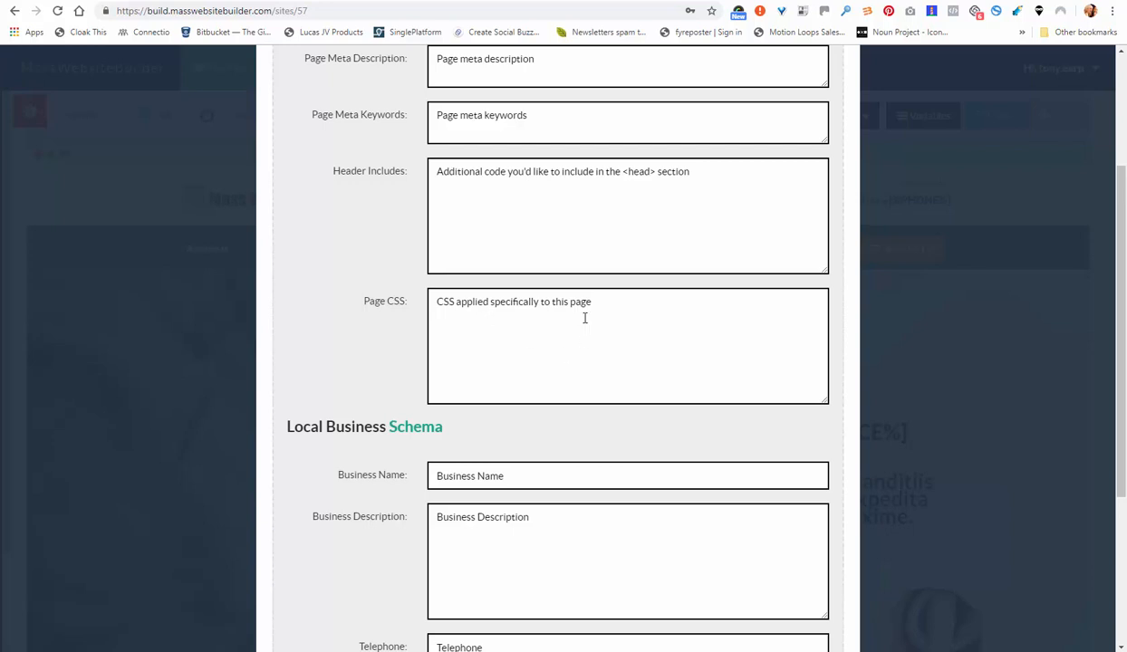
scroll(544, 353, "down", 3)
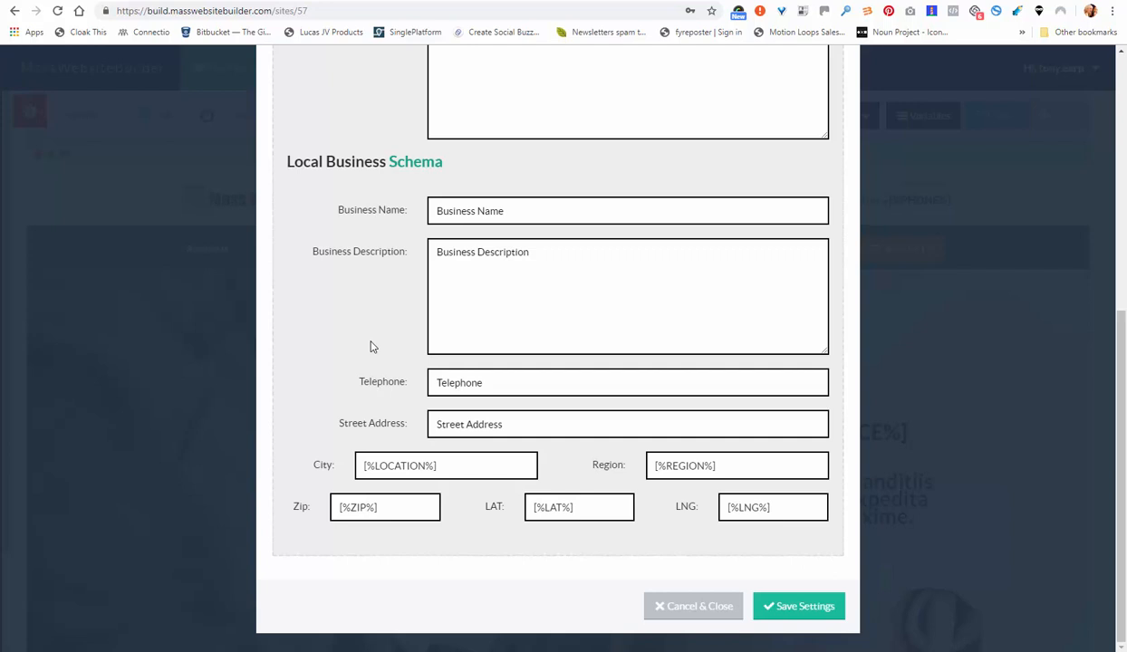
scroll(376, 350, "up", 3)
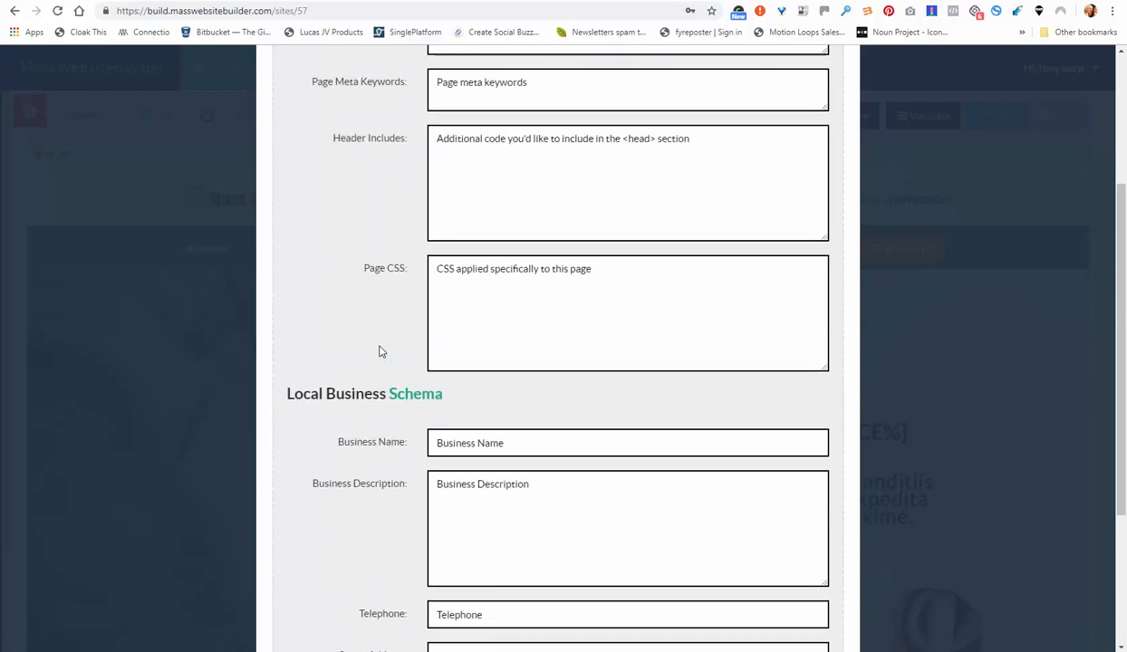
scroll(380, 352, "up", 1)
scroll(380, 352, "up", 1)
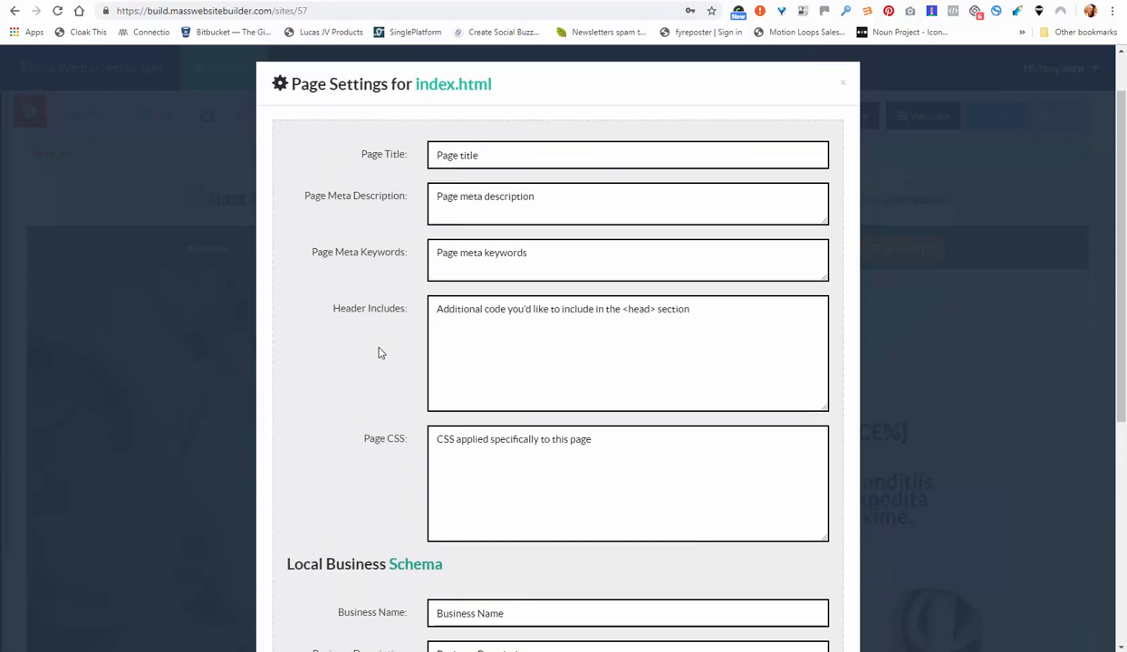
- Set the page title of index.html to "Plumber in [%SERVICES%]"
left_click(460, 158)
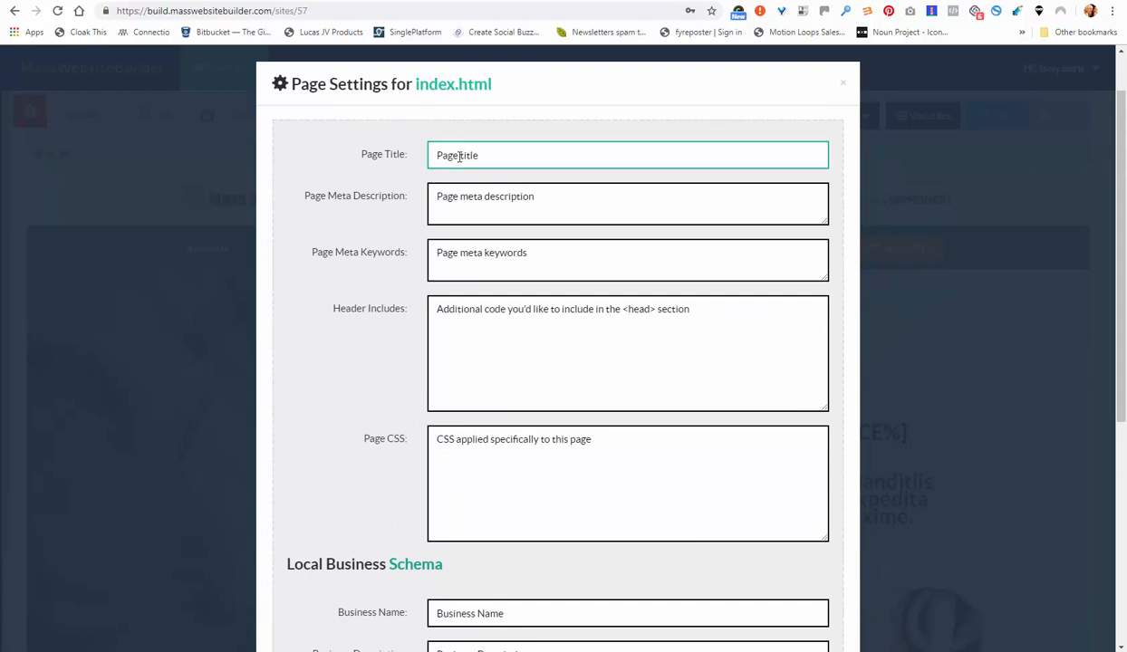
type("Plumber in")
type("[%SERVICES")
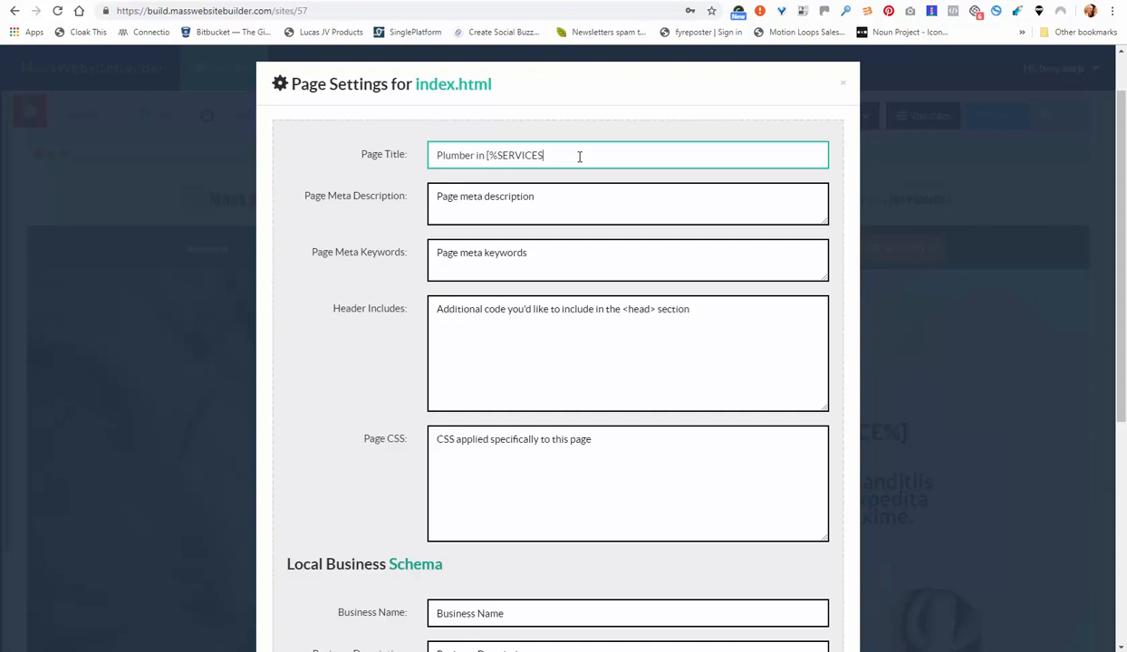
type("%]")
- Copy the full page title text into the page meta description
left_click_drag(433, 155, 562, 154)
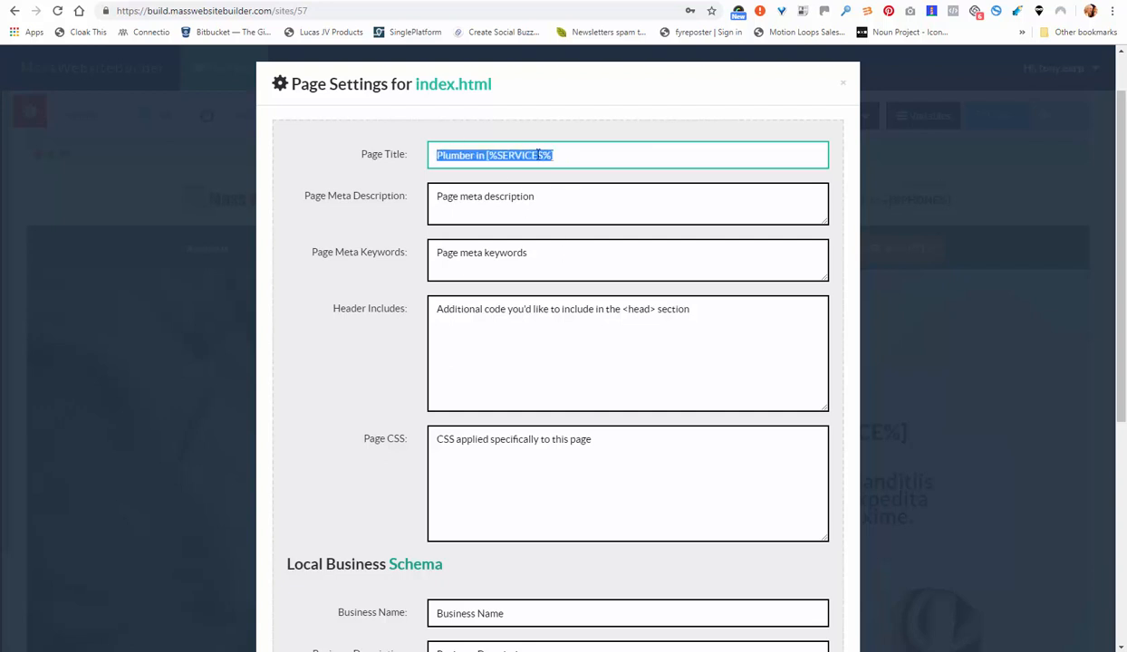
right_click(523, 150)
left_click(565, 204)
left_click(441, 198)
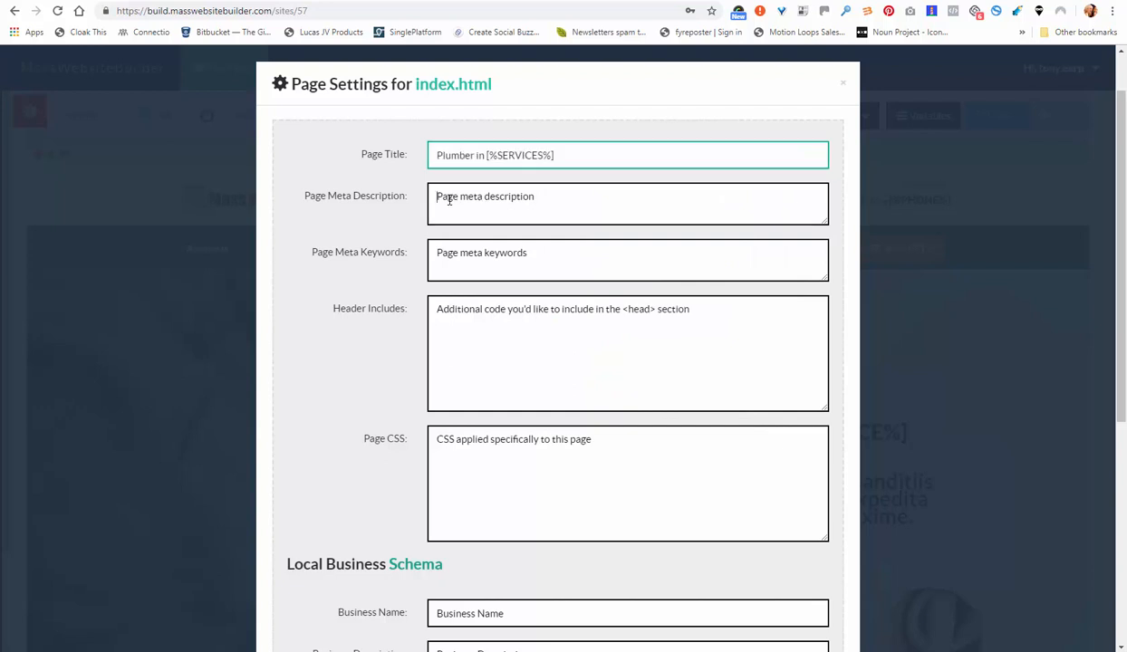
right_click(440, 198)
left_click(494, 298)
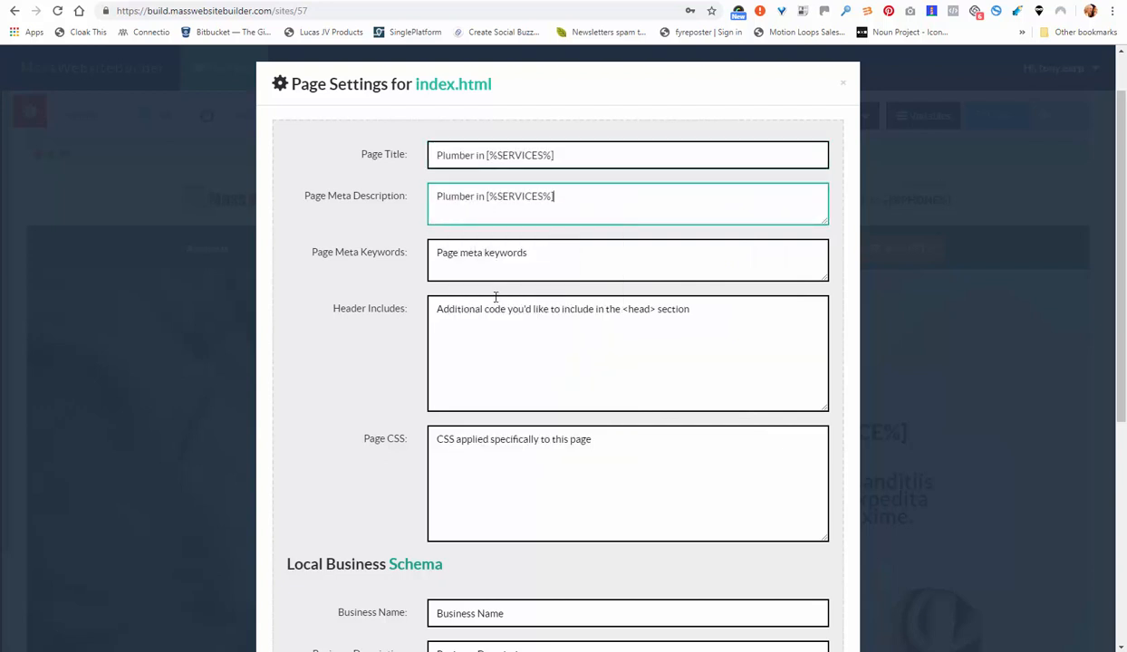
- Paste the copied title into the page meta keywords and remove "Plumber in", leaving only the [%SERVICES%] variable
left_click(458, 253)
right_click(460, 251)
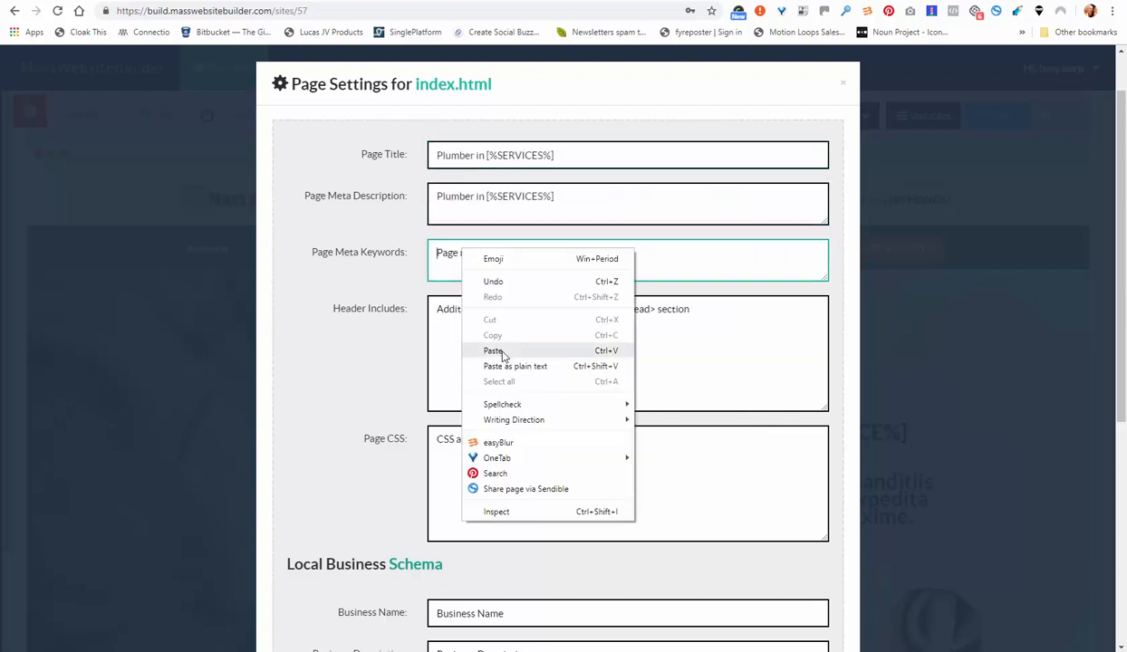
left_click(443, 254)
right_click(446, 250)
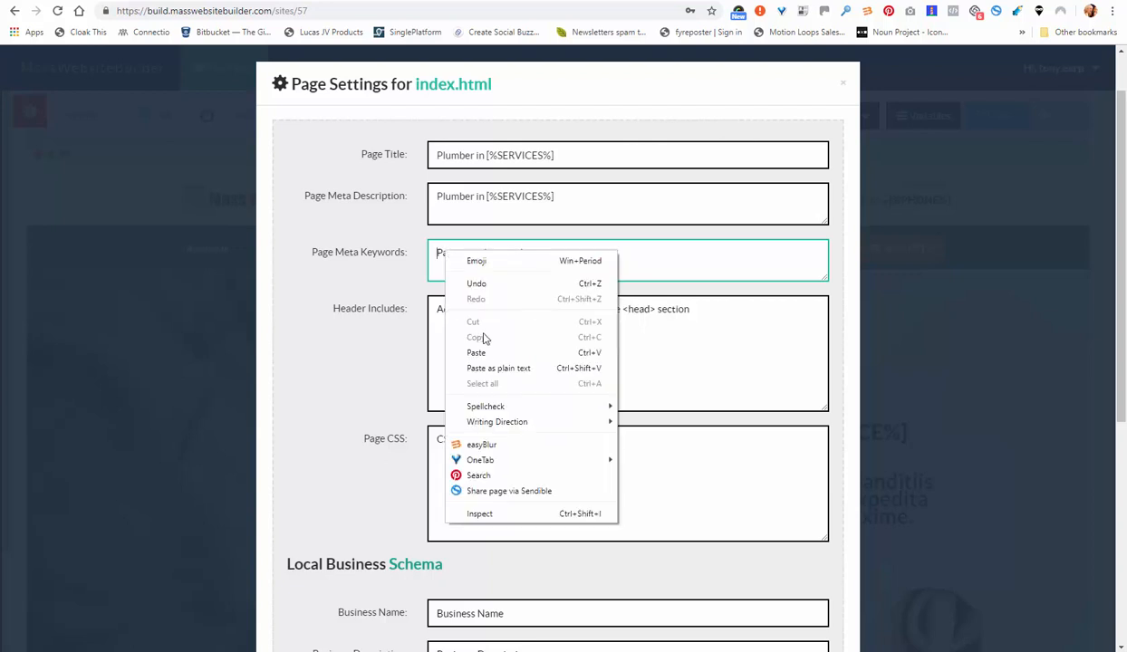
left_click(485, 347)
left_click_drag(487, 253, 417, 258)
key("BackSpace")
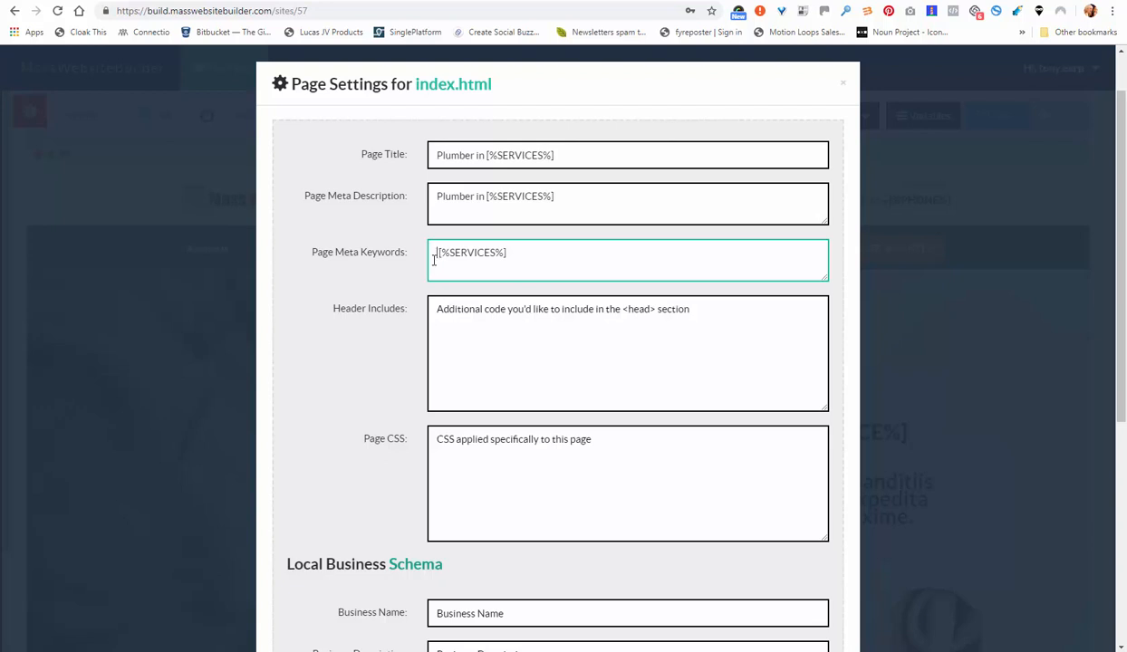
- Append ",plumber,plumbing,cheap plumber in" after the [%SERVICES%] variable in the page meta keywords
left_click(510, 251)
type(",plumber,plumbing,")
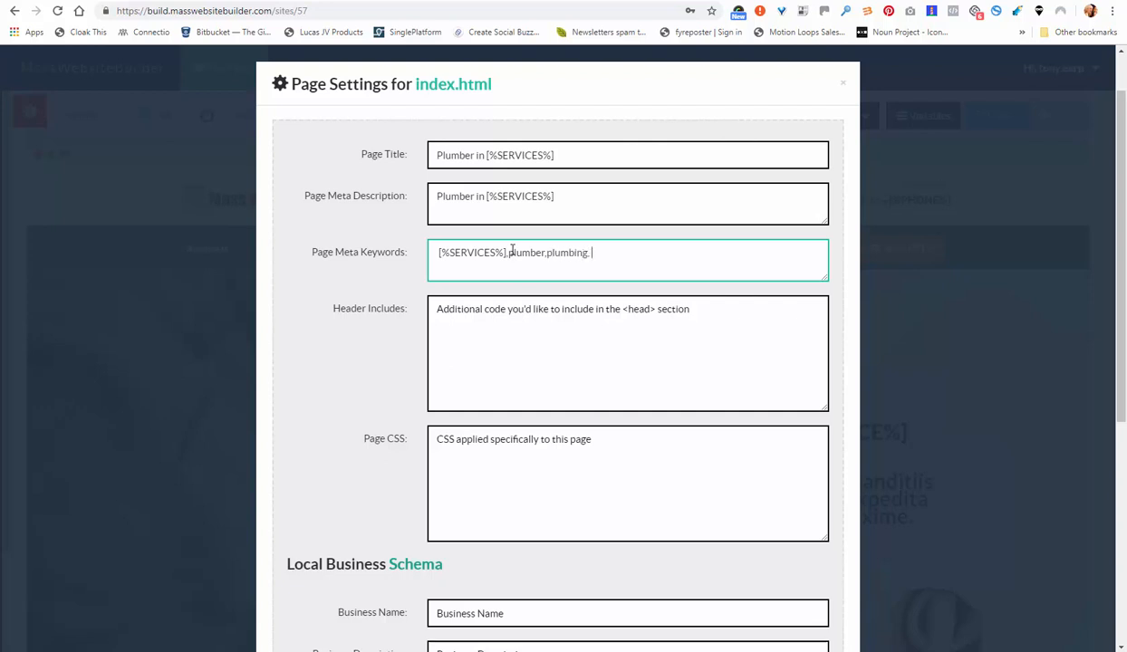
type("cheap")
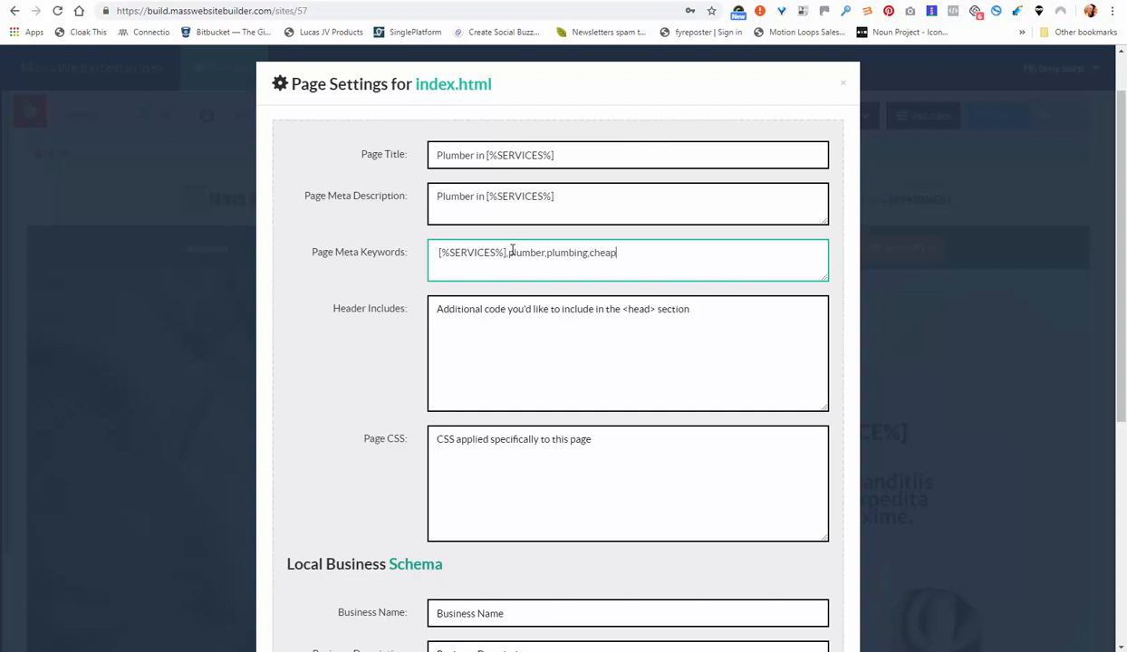
type("plumber in")
left_click(617, 254)
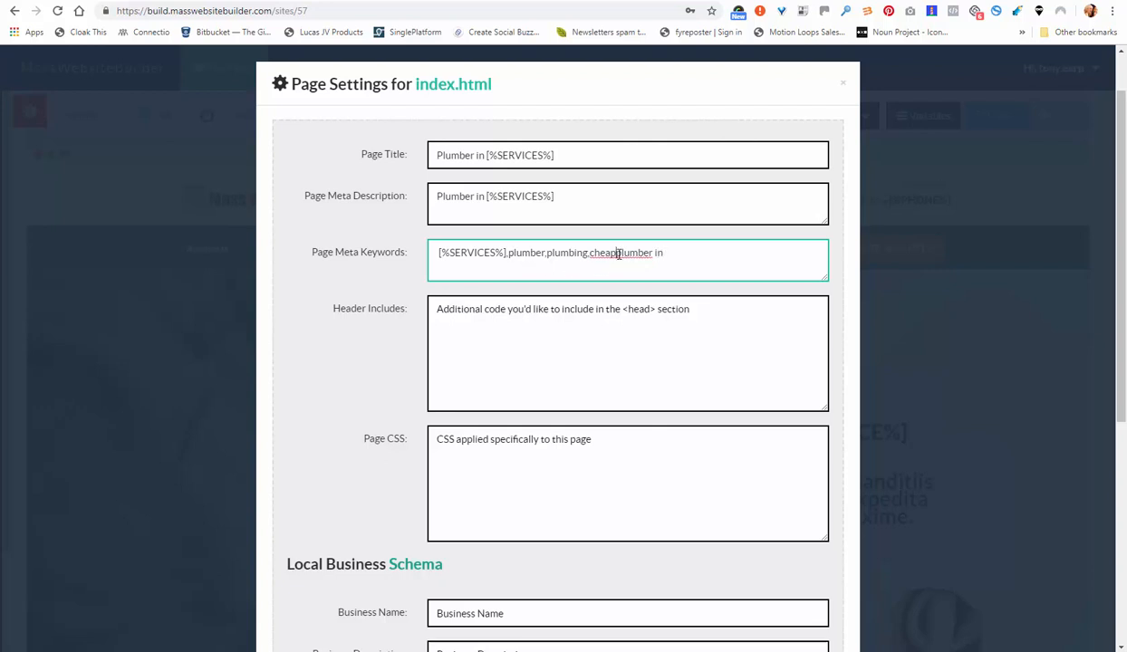
- Complete the "cheap plumber in" meta keyword with the pasted variable, changed to [%LOCATIONS%] without the duplicate "Plumber in"
right_click(670, 259)
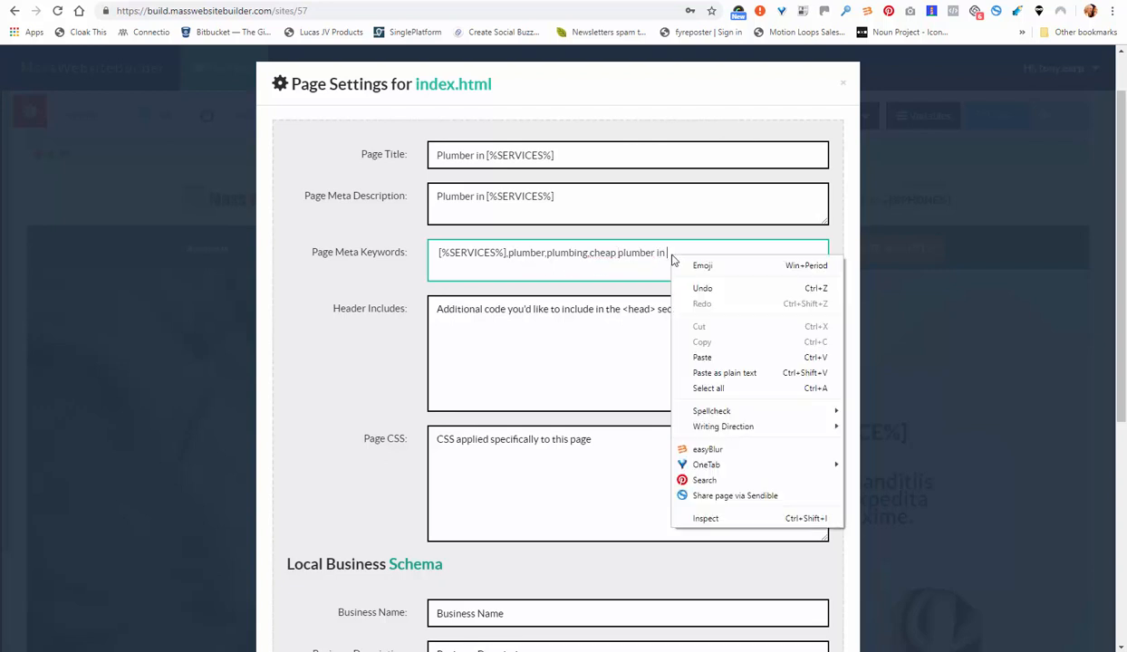
left_click(702, 357)
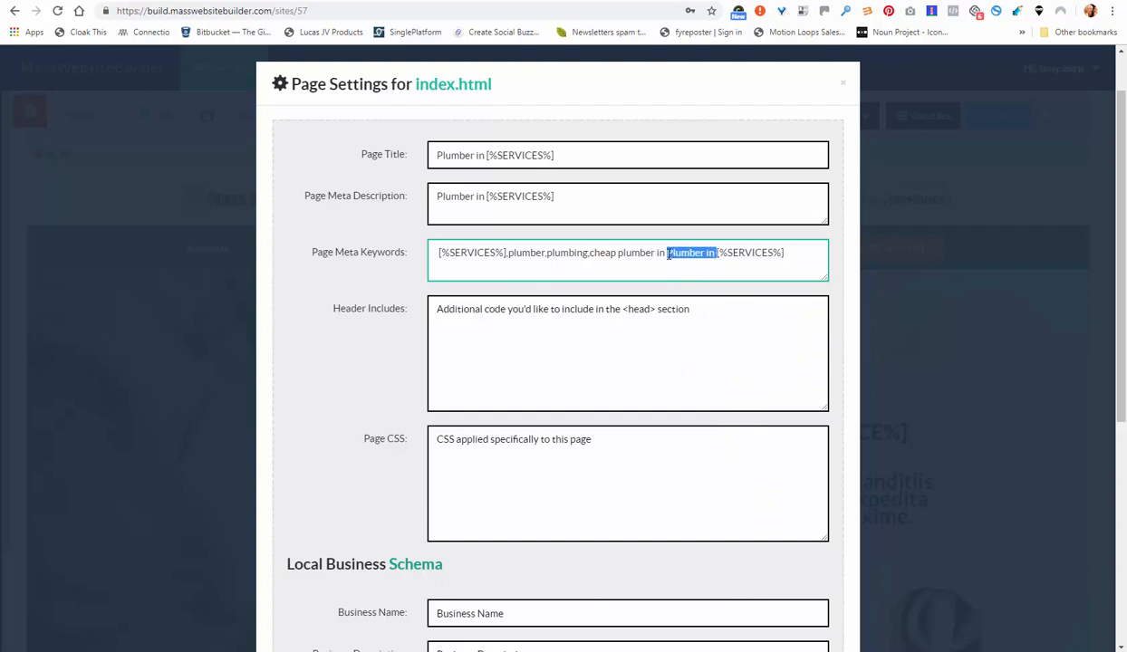
key("BackSpace")
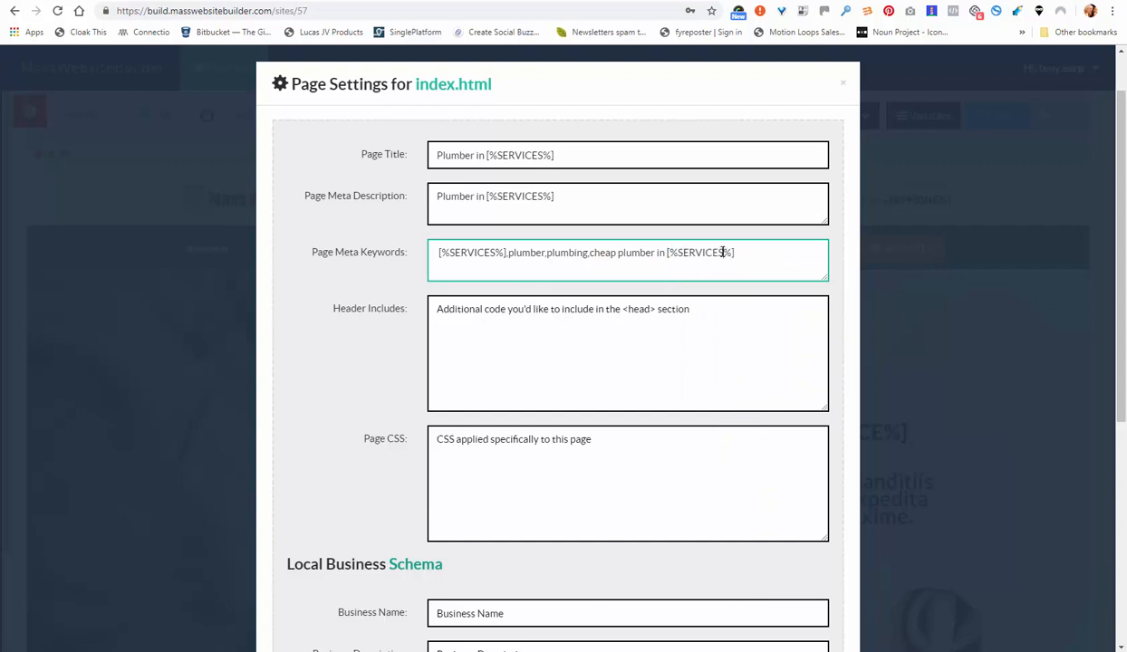
key("BackSpace")
key("BackSpace")
key("BackSpace")
key("BackSpace")
key("BackSpace")
key("BackSpace")
key("BackSpace")
key("BackSpace")
type("LOCATIONS")
left_click(769, 254)
- Copy the page title text into the Business Name field of the Local Business Schema
scroll(365, 359, "down", 1)
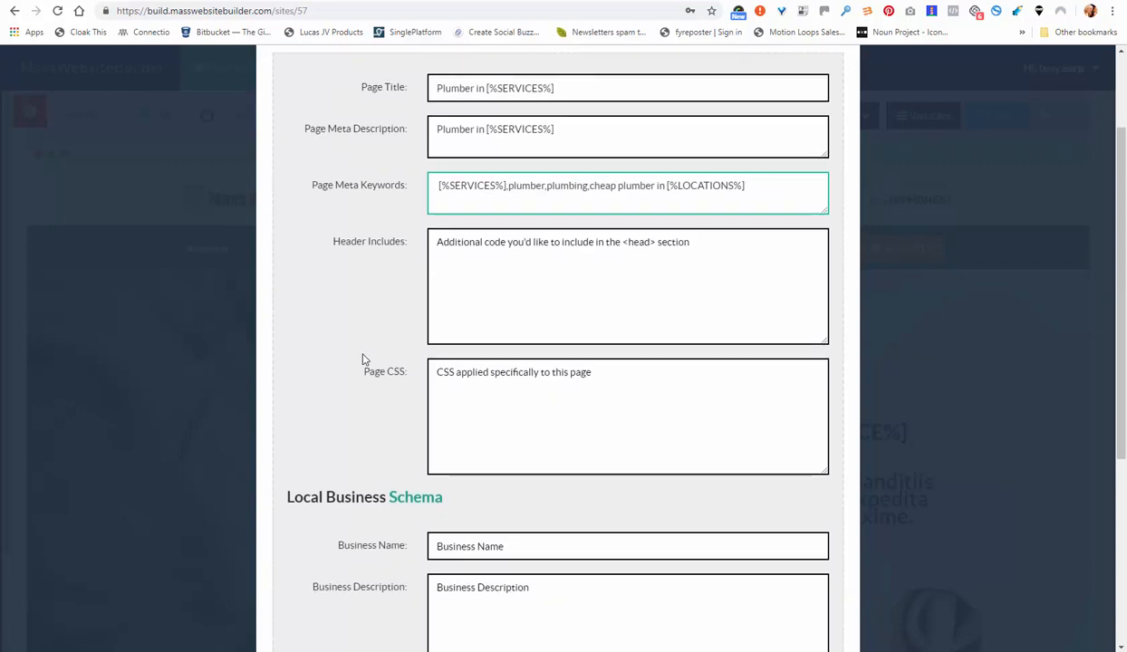
scroll(365, 360, "up", 1)
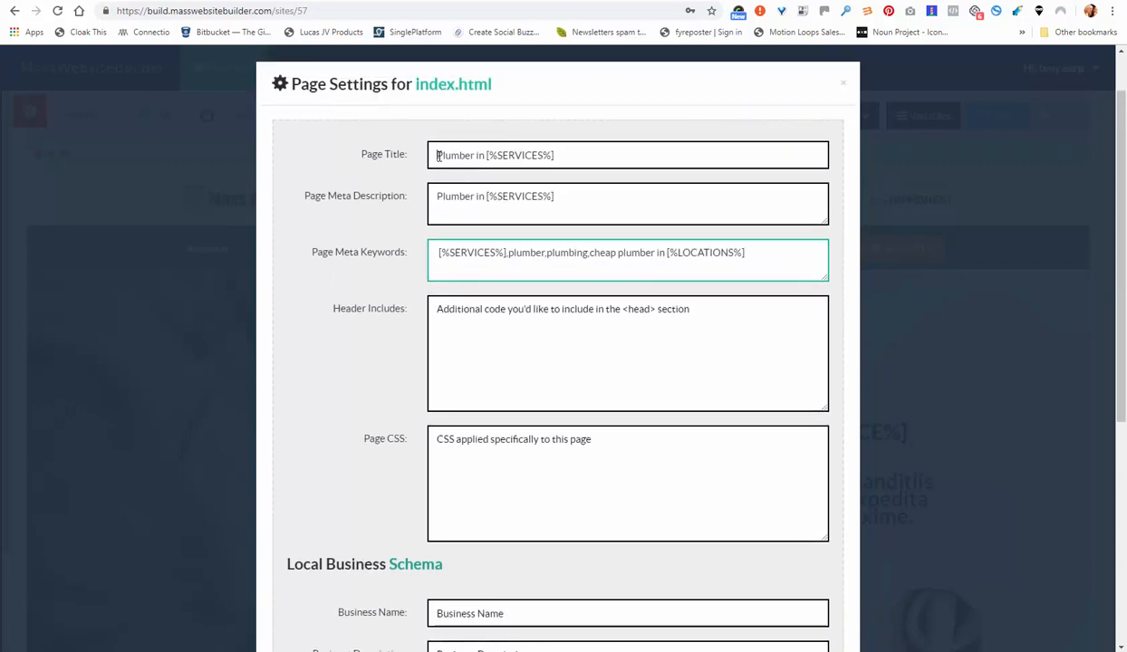
left_click_drag(431, 155, 565, 155)
right_click(533, 150)
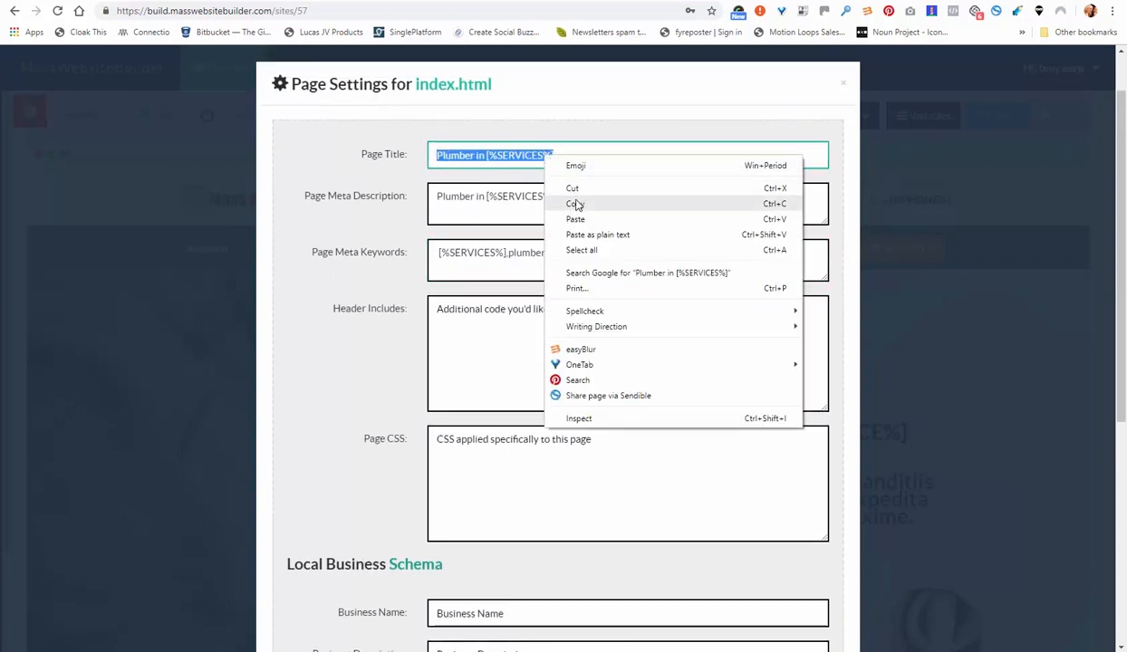
left_click(560, 194)
scroll(388, 388, "down", 3)
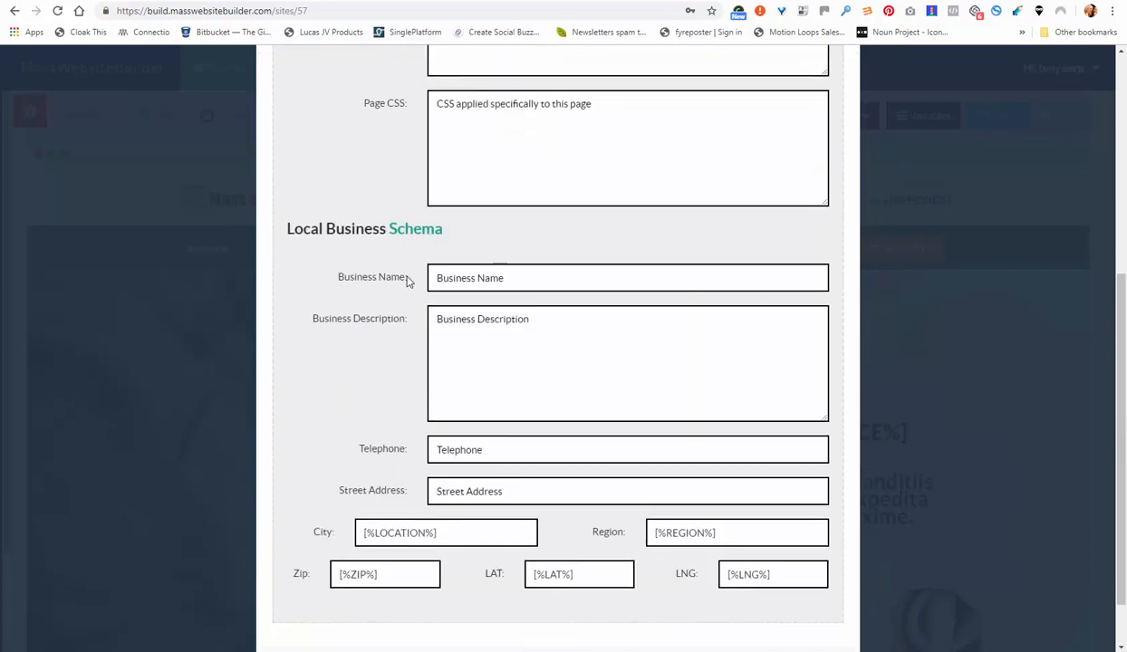
left_click(446, 273)
right_click(448, 274)
left_click(496, 366)
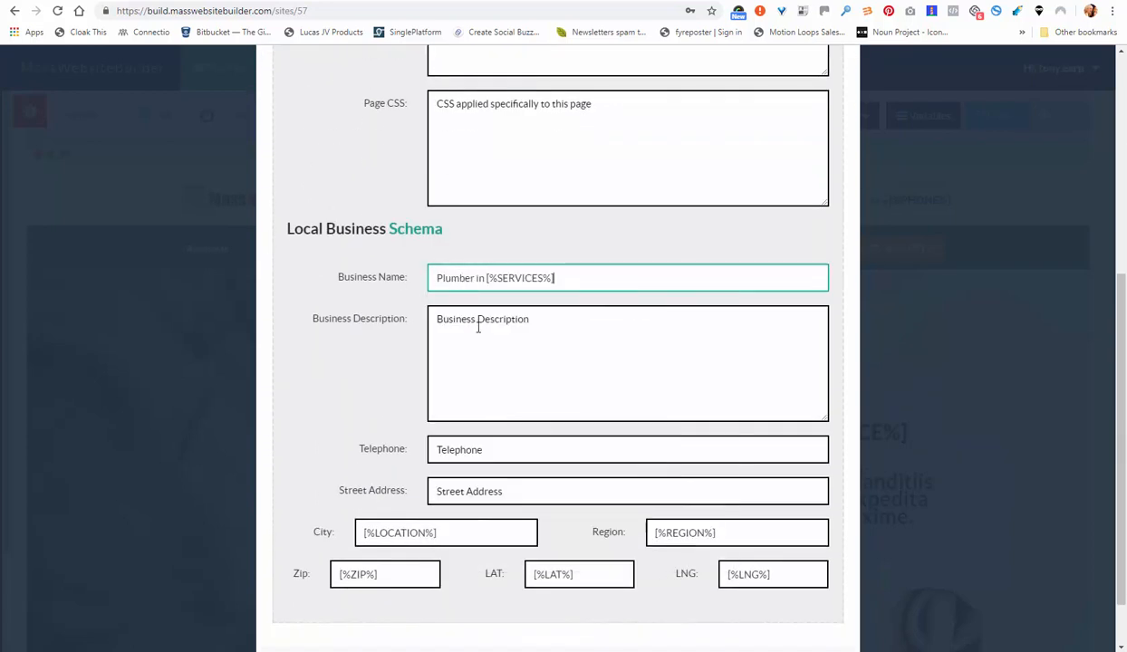
- Replace the word "Plumber" in the schema's Business Name field with "Business Name"
left_click_drag(475, 278, 432, 278)
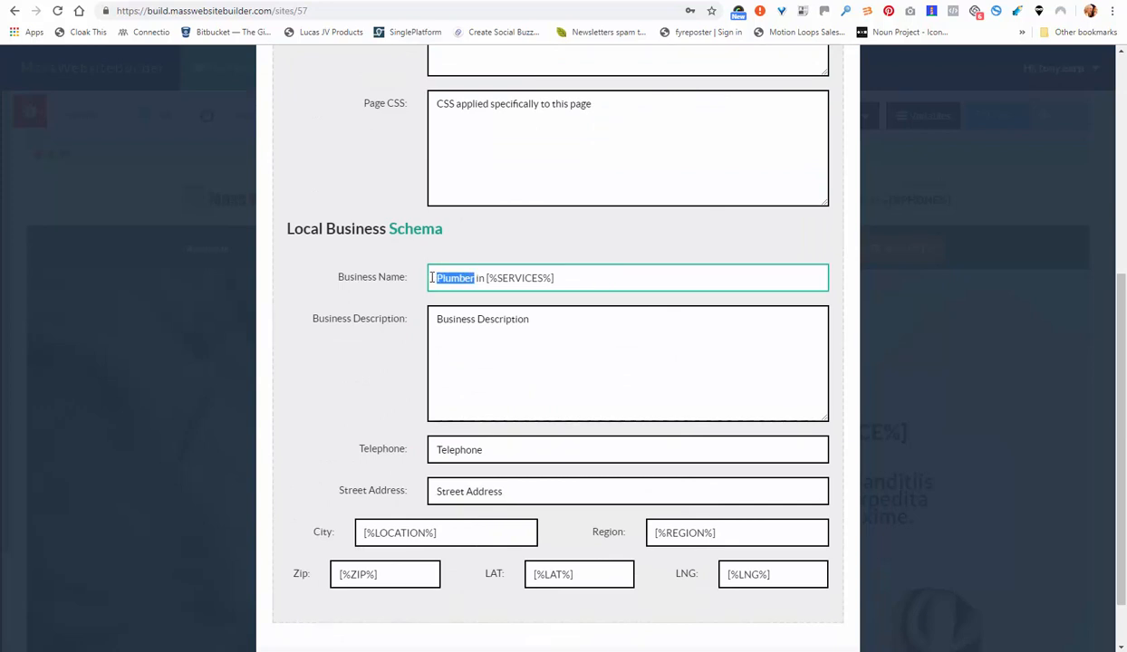
key("BackSpace")
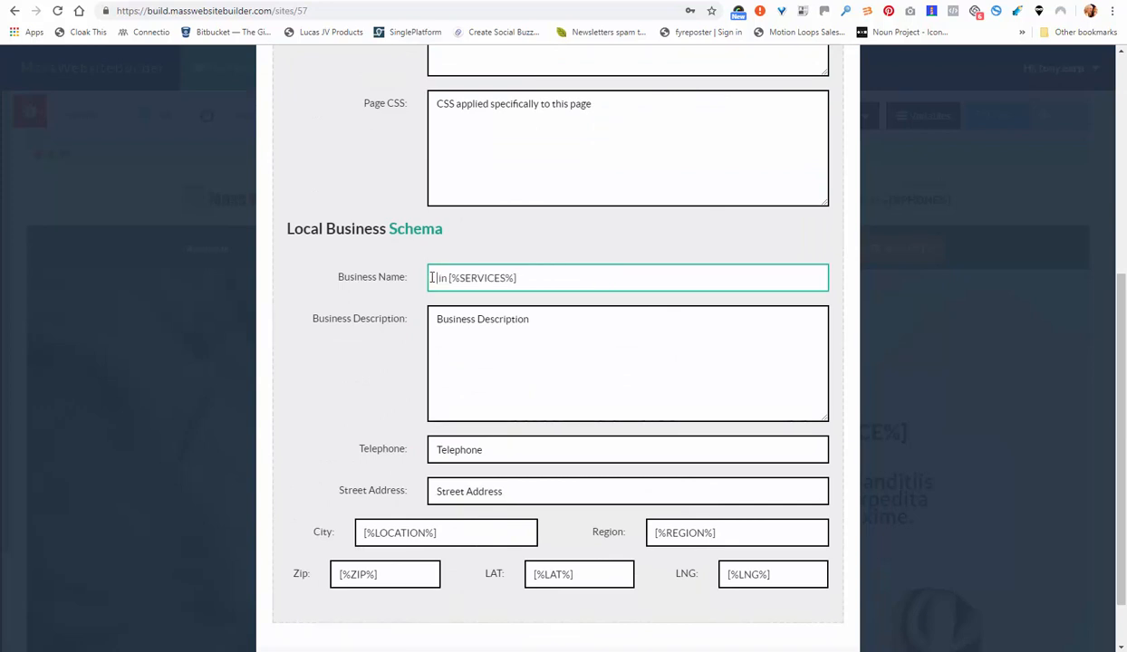
type("Busines")
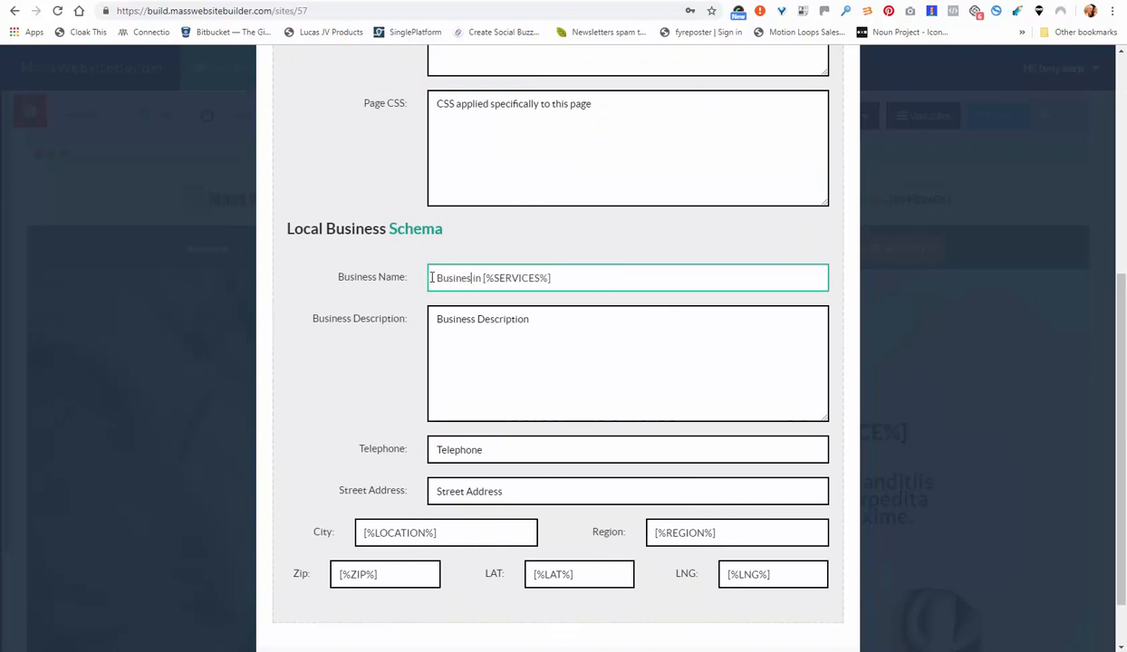
type("s Name")
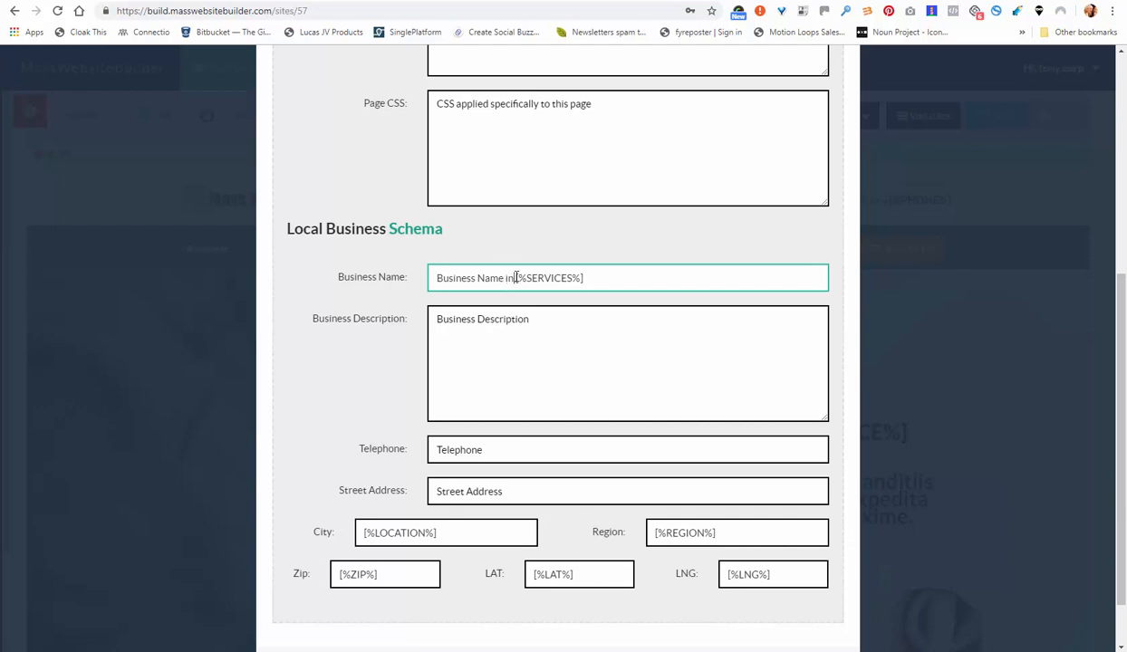
- Change the variable in the schema's Business Name field to [%LOCATION%]
left_click(572, 277)
key("BackSpace")
key("BackSpace")
key("BackSpace")
key("BackSpace")
key("BackSpace")
key("BackSpace")
key("BackSpace")
key("BackSpace")
type("LOCATION")
type("N")
- Correct the location variable in the page meta keywords to [%LOCATION%]
scroll(646, 229, "up", 5)
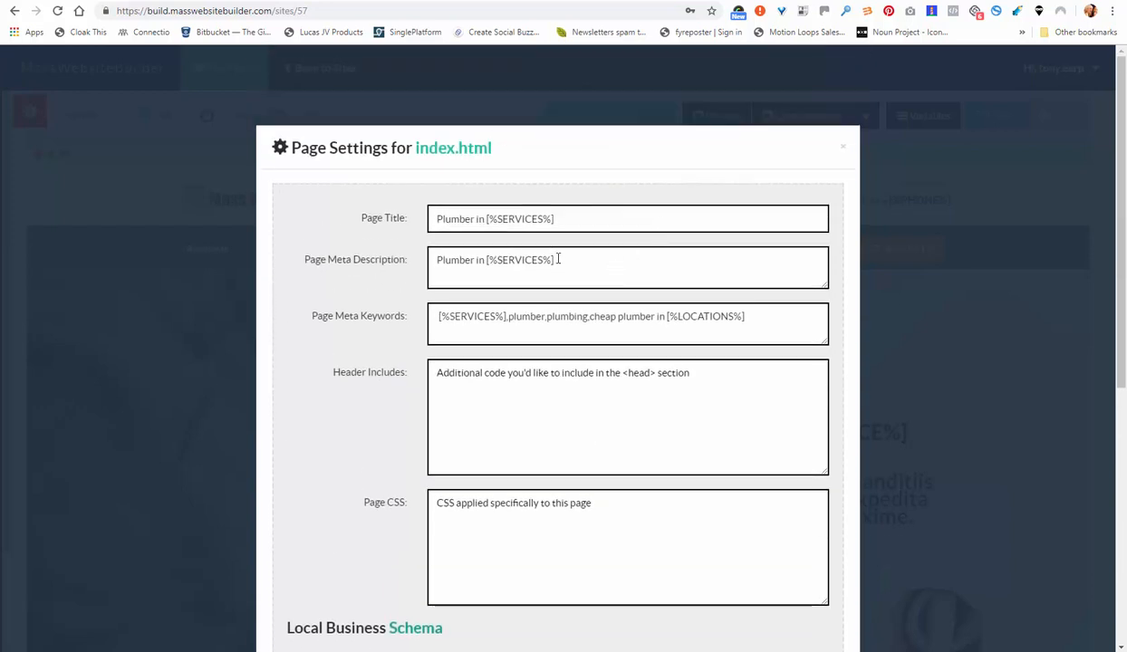
left_click(734, 316)
key("BackSpace")
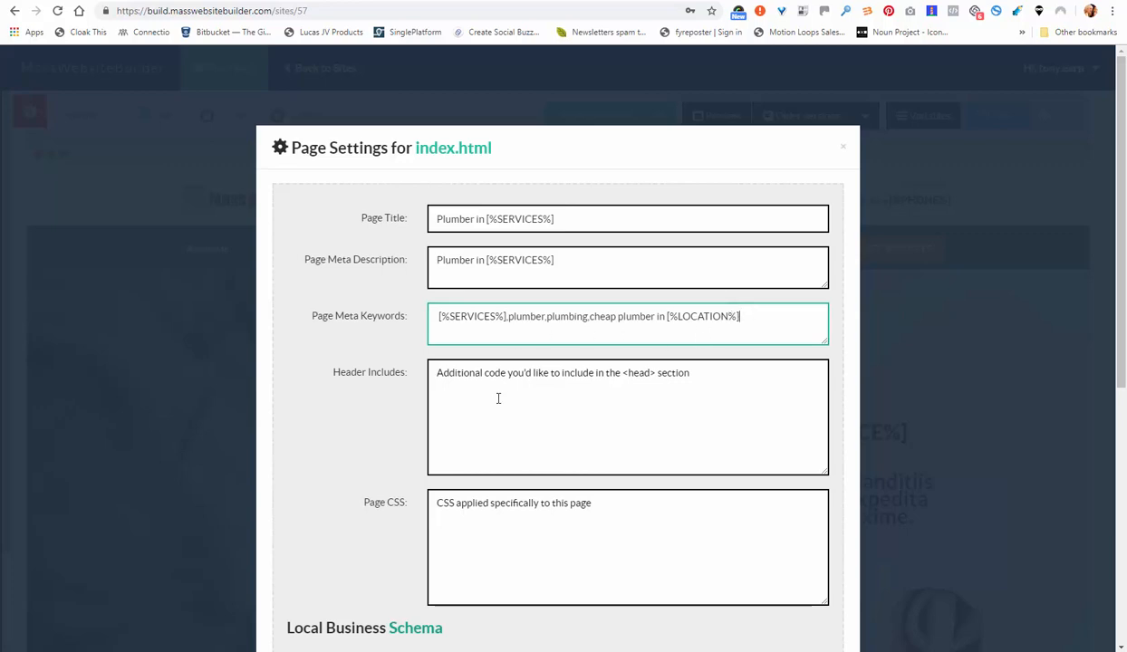
- Replace the schema's Business Description with the copied page title text and put the word "Local" in front of it
scroll(498, 398, "down", 5)
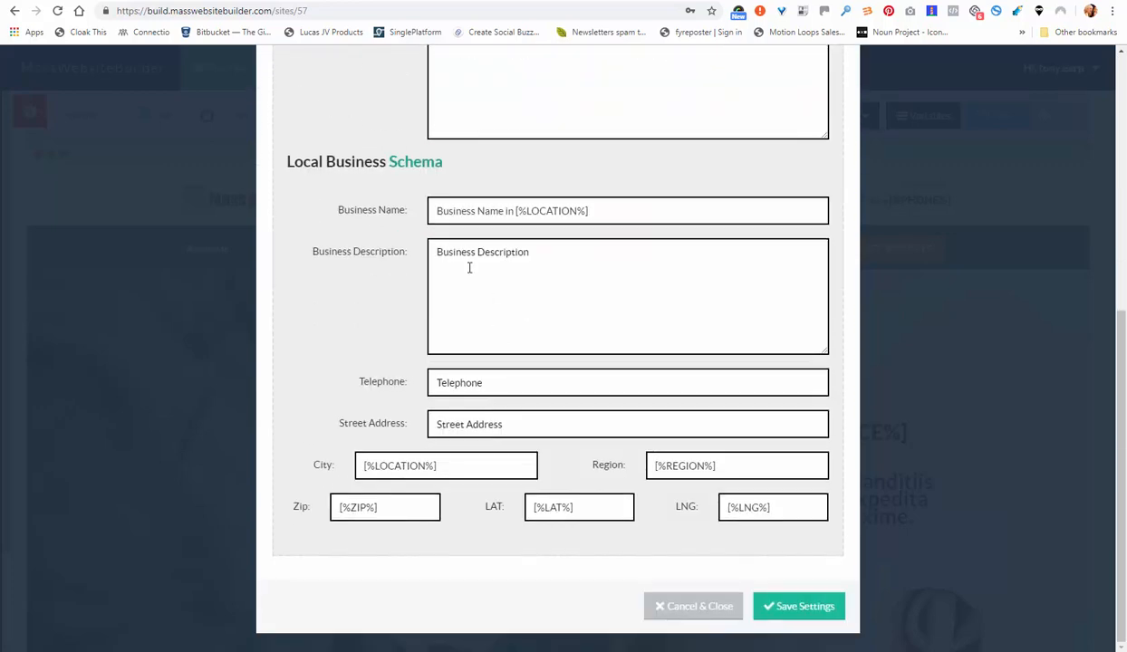
scroll(469, 272, "up", 5)
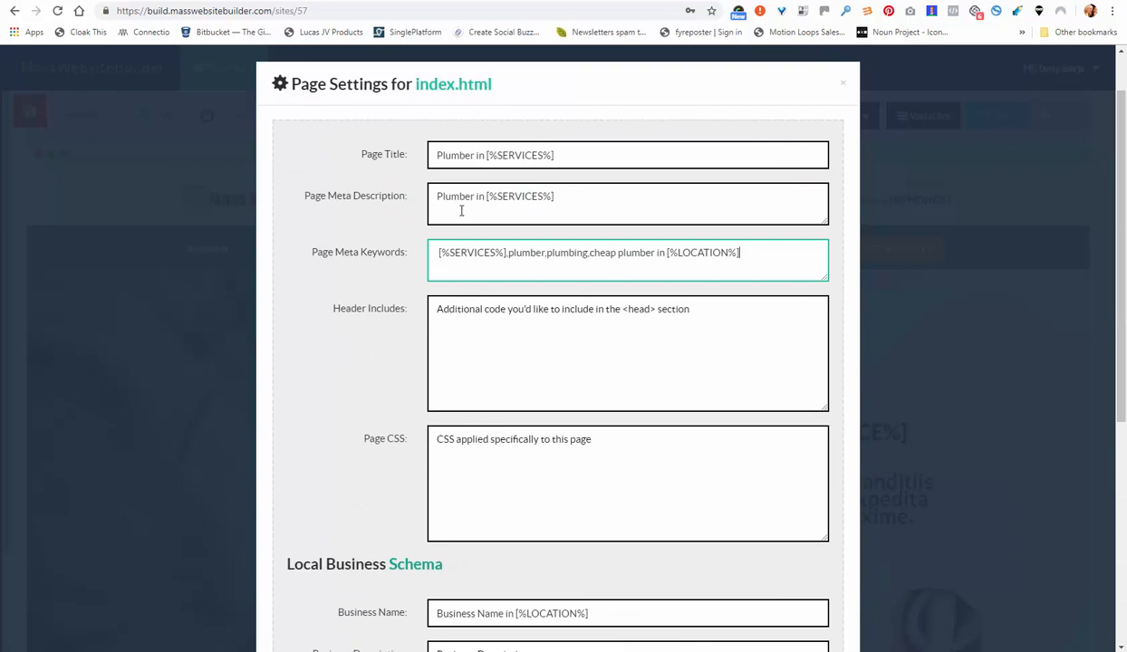
left_click_drag(439, 155, 539, 155)
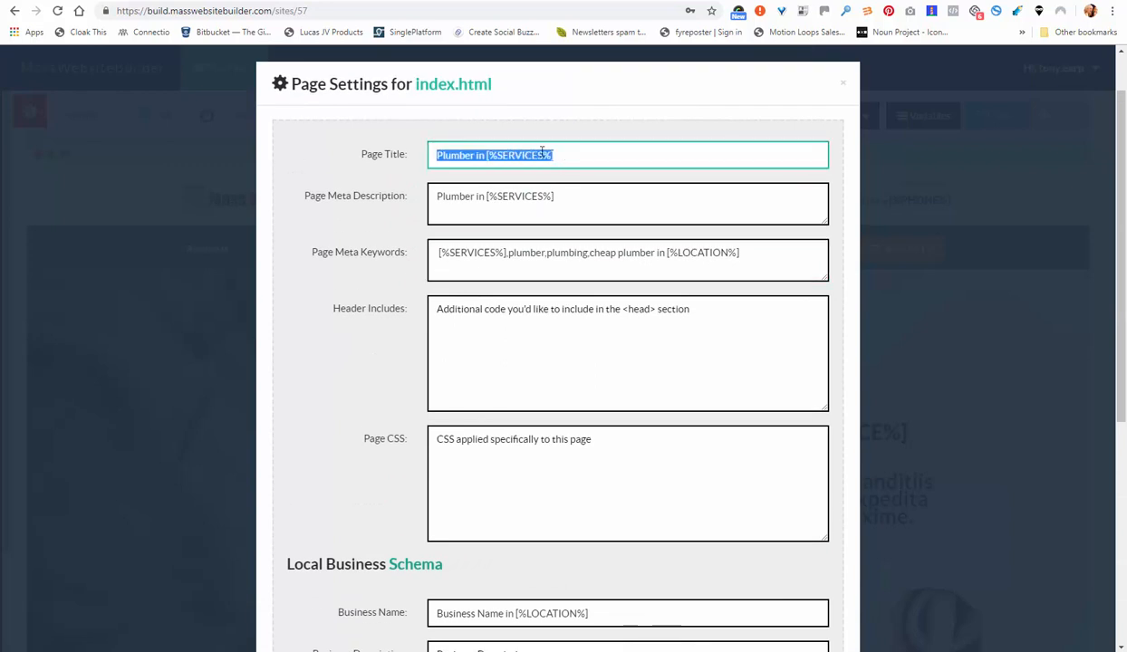
right_click(536, 153)
left_click(569, 199)
scroll(468, 387, "down", 4)
left_click(432, 317)
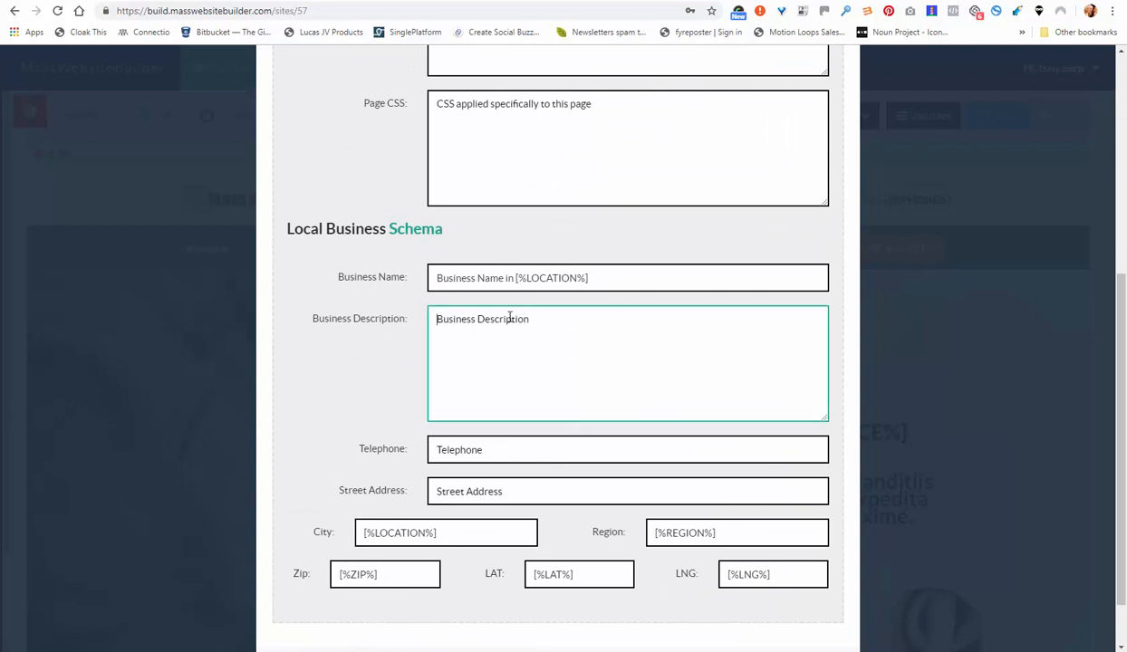
right_click(498, 317)
left_click(535, 419)
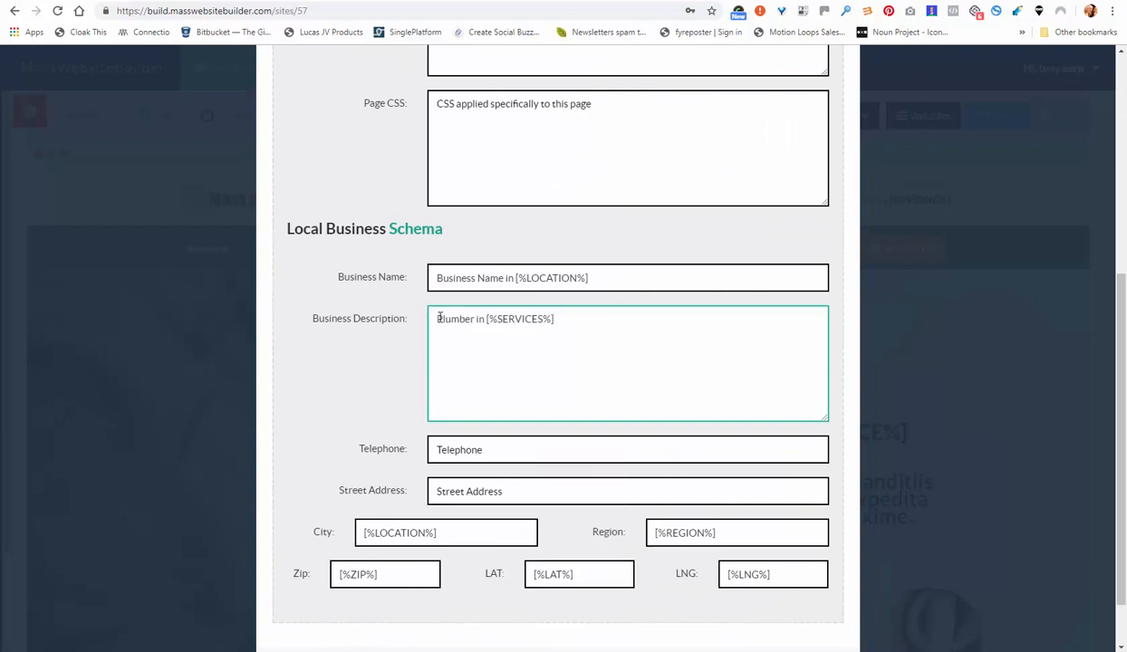
type("Local")
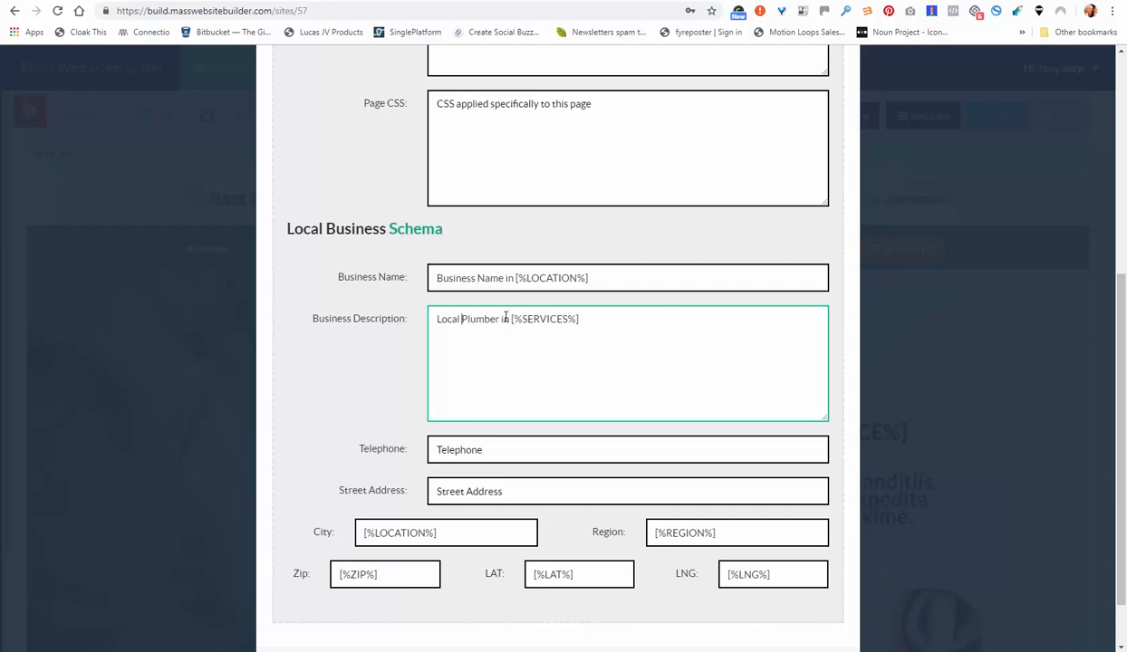
- Copy the [%LOCATION%] variable from the Business Name field into the Business Description, directly before [%SERVICES%]
left_click_drag(516, 278, 585, 278)
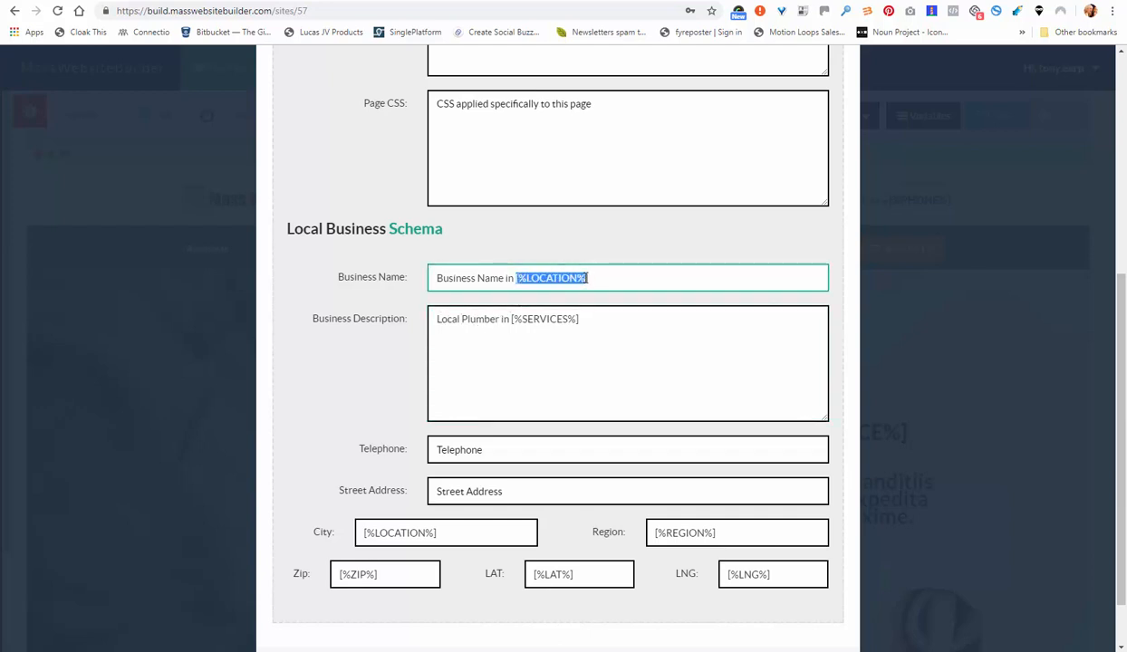
right_click(586, 279)
left_click(633, 328)
left_click(511, 319)
right_click(511, 318)
left_click(543, 420)
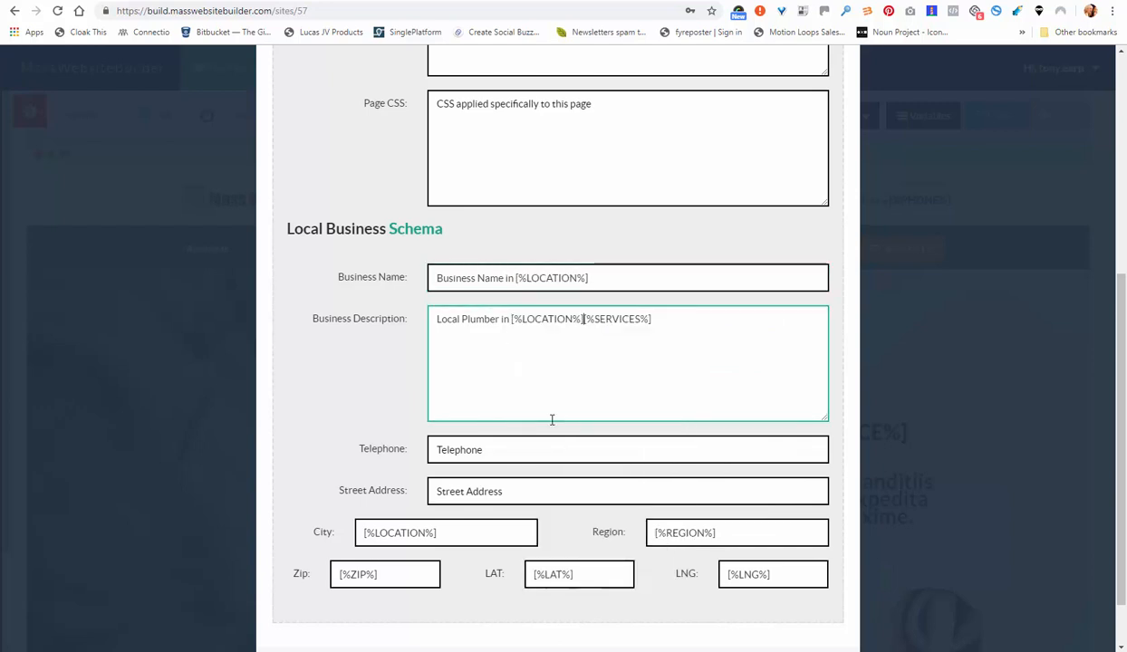
- Complete the Business Description wording to read "Local Plumber in [%LOCATION%] providing our [%SERVICES%] at a competitive price."
type("provid")
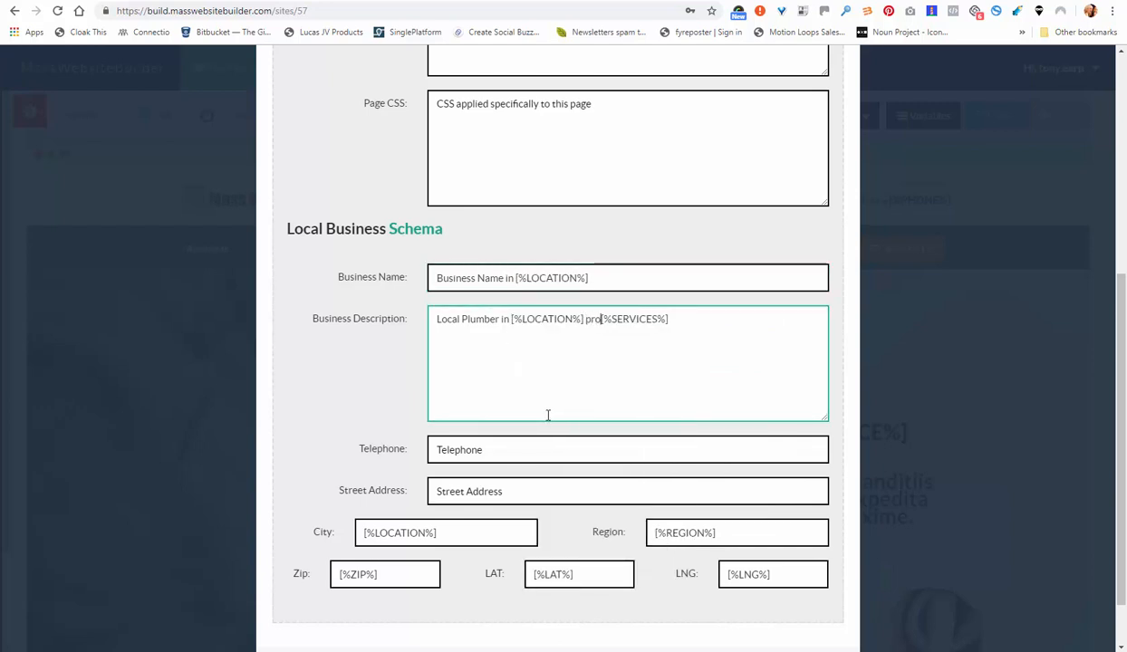
type("ing ")
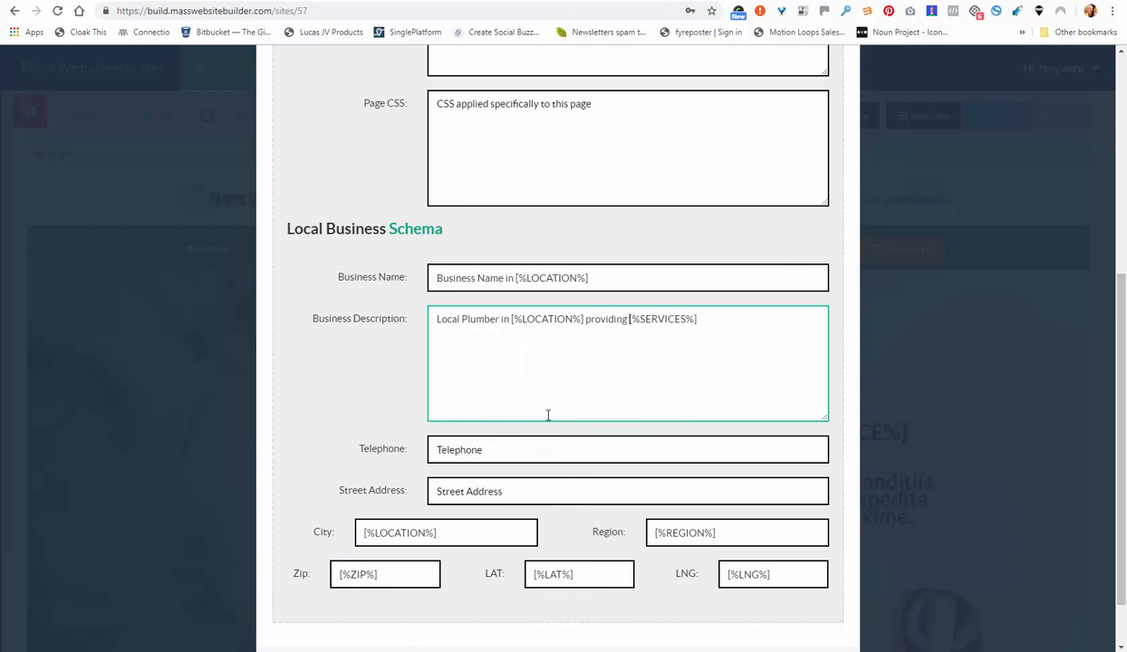
type("our [%SERVICES%] at a competitive p")
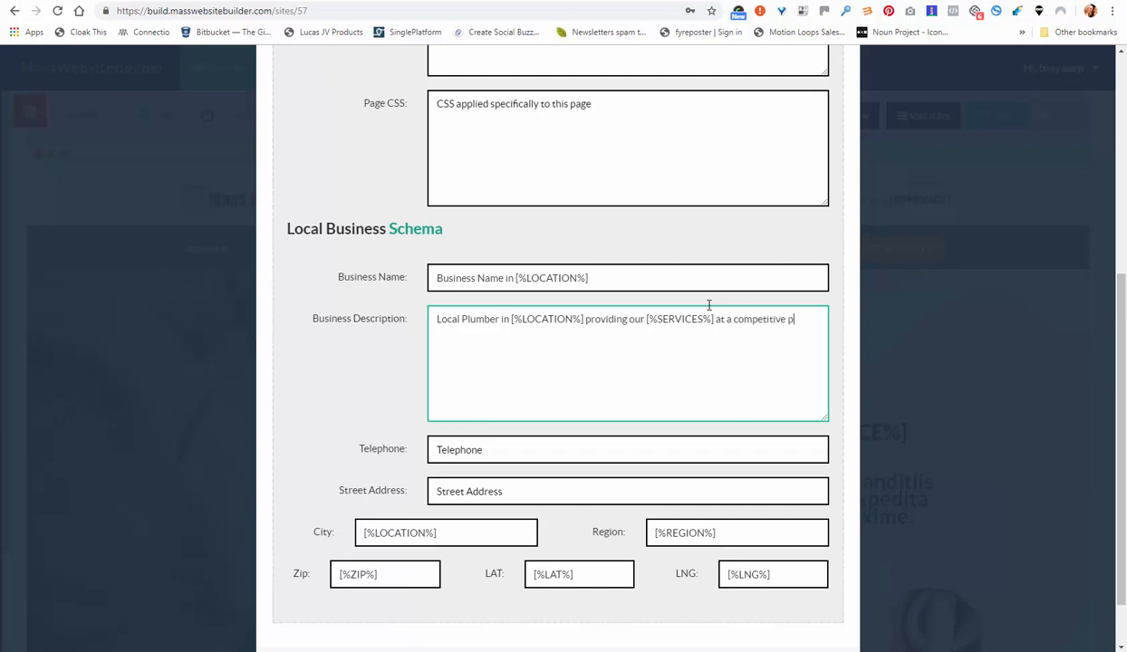
type("rice.")
left_click(362, 387)
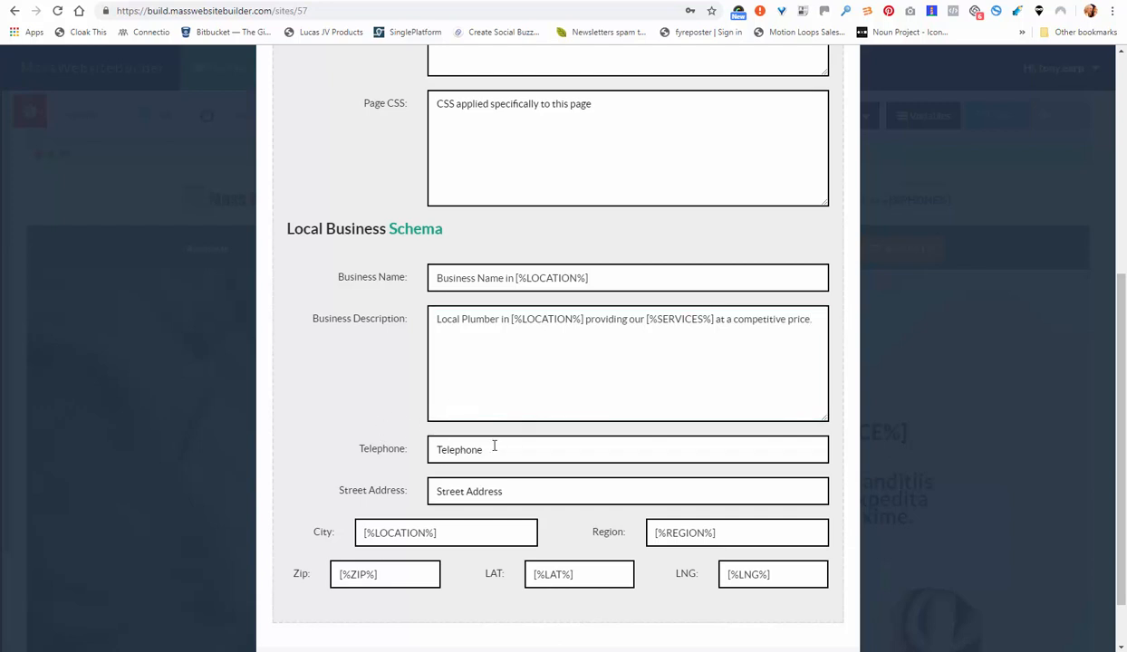
- Review the index.html page settings from the page title to the schema fields and save them
scroll(494, 446, "down", 1)
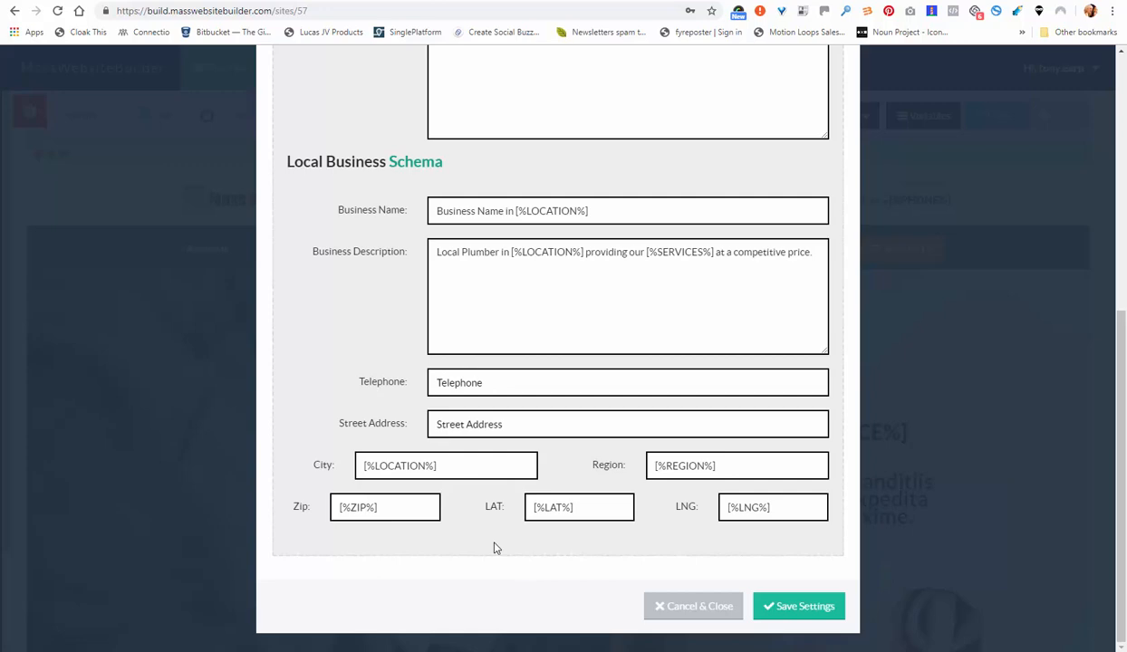
scroll(494, 546, "up", 5)
scroll(496, 546, "down", 5)
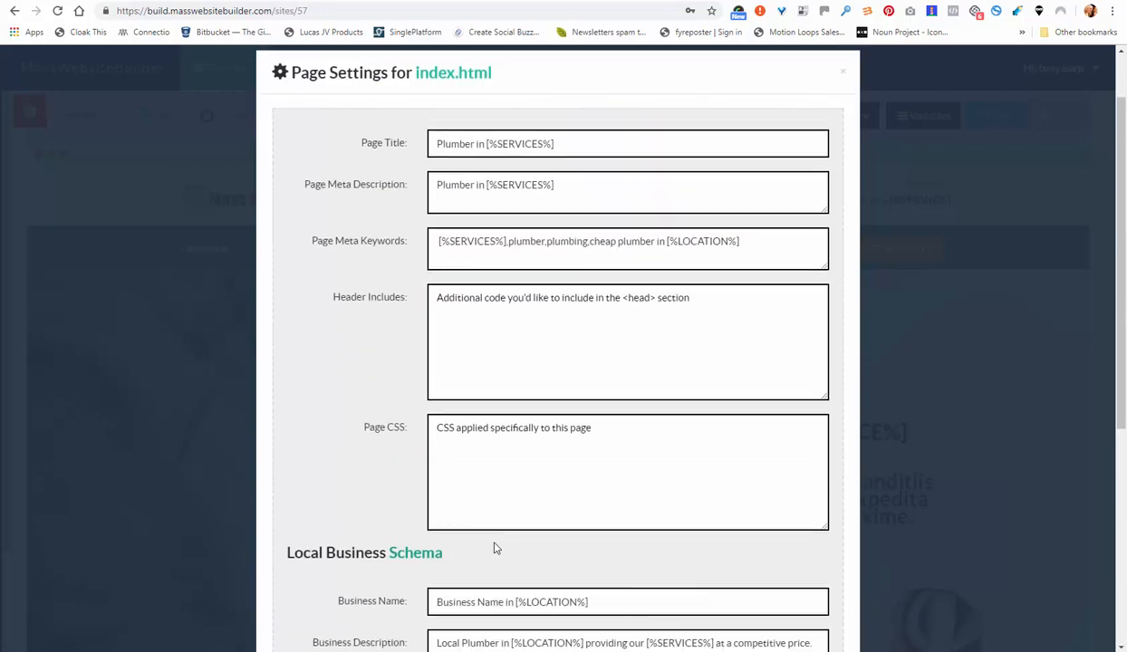
left_click(805, 620)
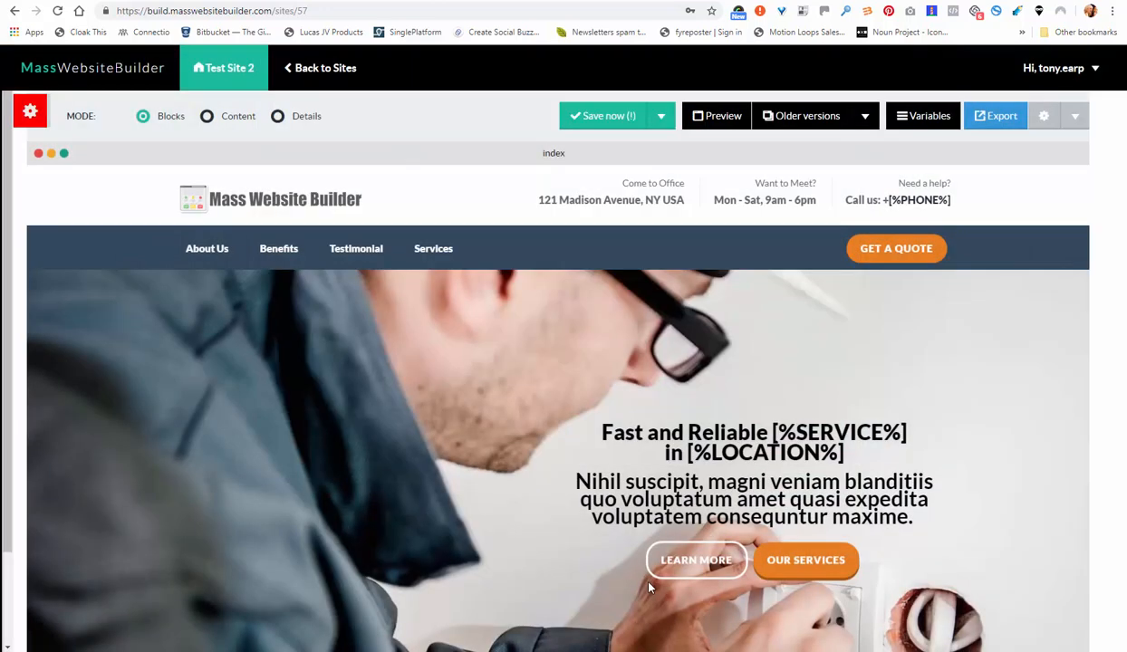